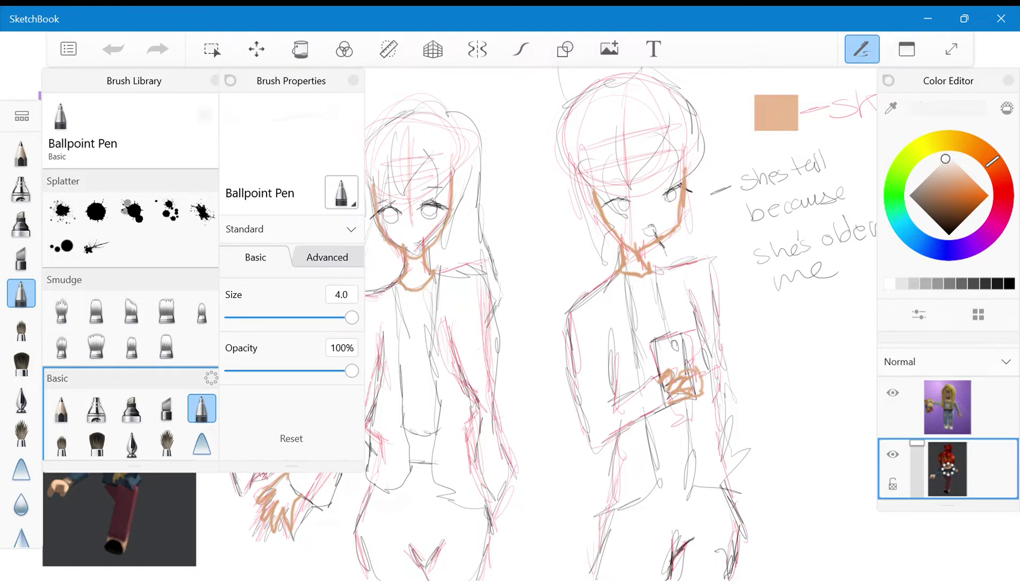
Outline the left girl's inner shirt, from neckline to hem, with the Ballpoint Pen in very light grey.
{"action": "key", "text": "Tab"}
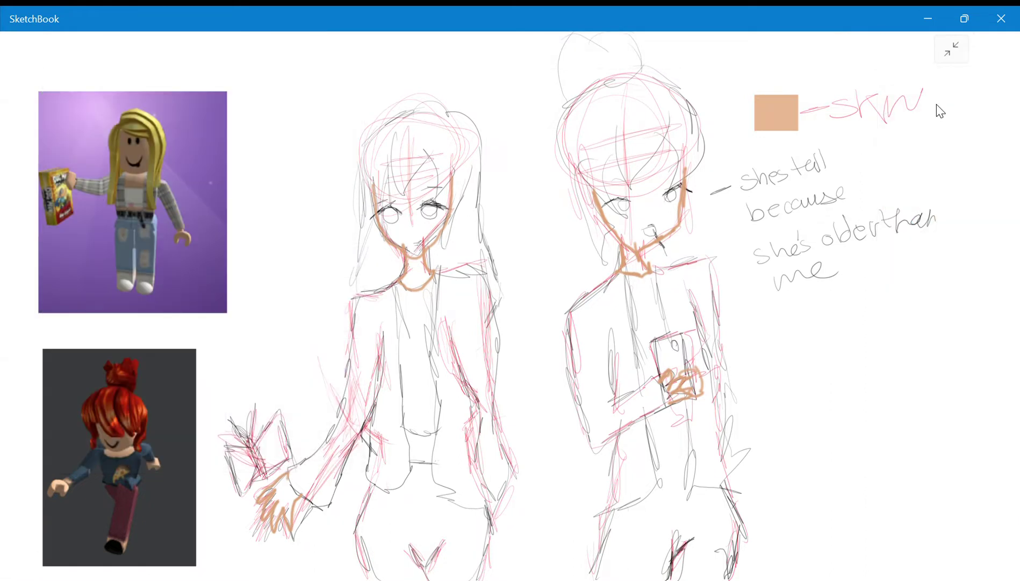
{"action": "left_click", "coordinate": [951, 49]}
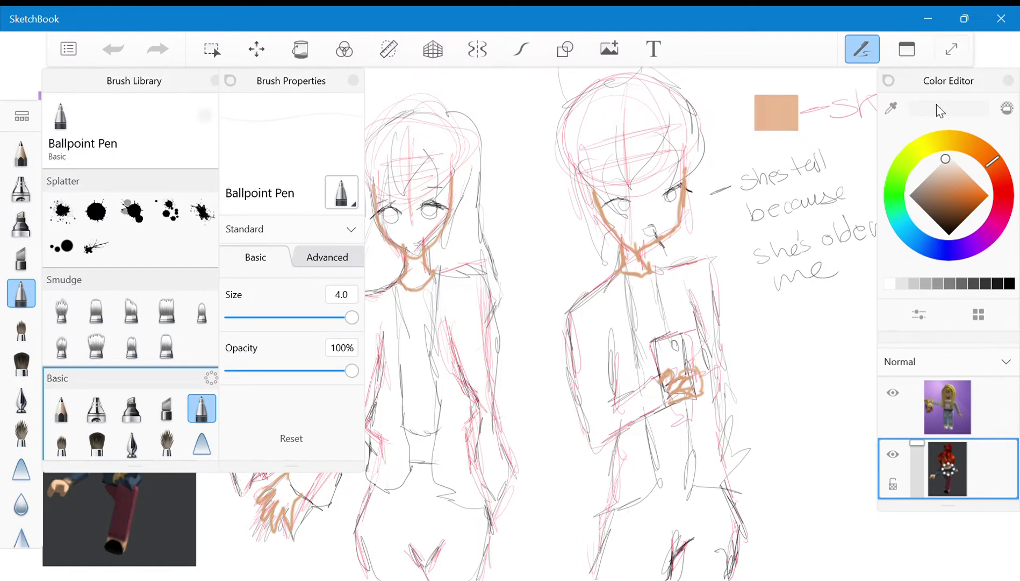
{"action": "left_click", "coordinate": [951, 48]}
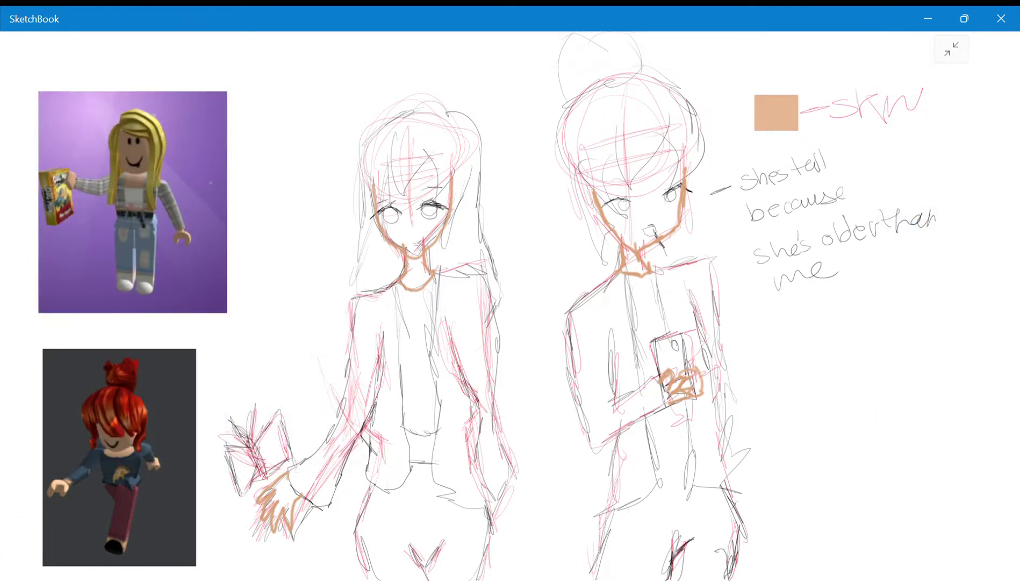
{"action": "left_click_drag", "start_coordinate": [399, 349], "coordinate": [404, 422]}
{"action": "left_click", "coordinate": [951, 49]}
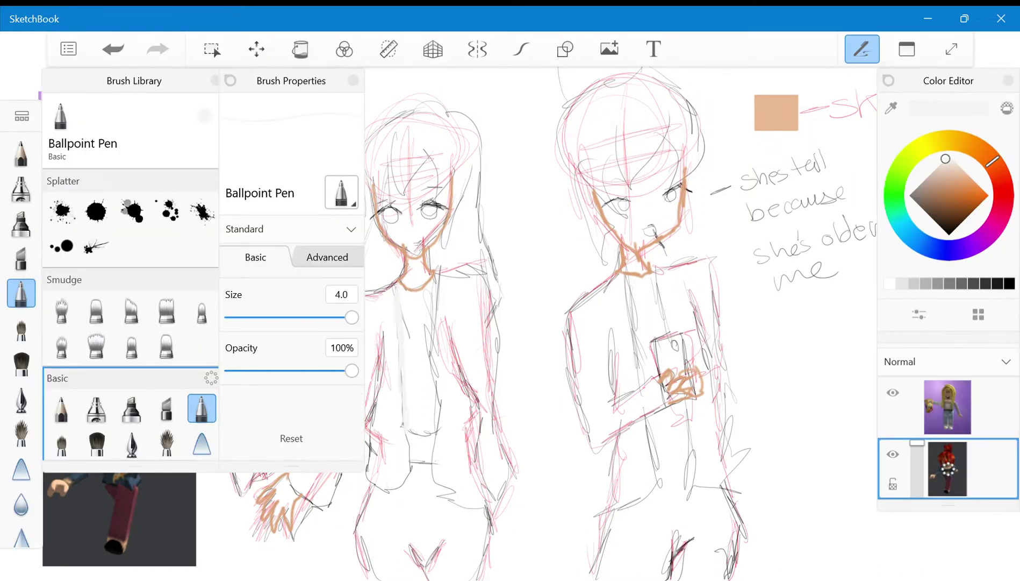
{"action": "left_click", "coordinate": [942, 163]}
{"action": "left_click_drag", "start_coordinate": [393, 291], "coordinate": [396, 310]}
{"action": "mouse_move", "coordinate": [404, 346]}
{"action": "left_mouse_down"}
{"action": "mouse_move", "coordinate": [406, 414]}
{"action": "mouse_move", "coordinate": [425, 433]}
{"action": "mouse_move", "coordinate": [439, 274]}
{"action": "mouse_move", "coordinate": [412, 293]}
{"action": "mouse_move", "coordinate": [394, 277]}
{"action": "left_mouse_up"}
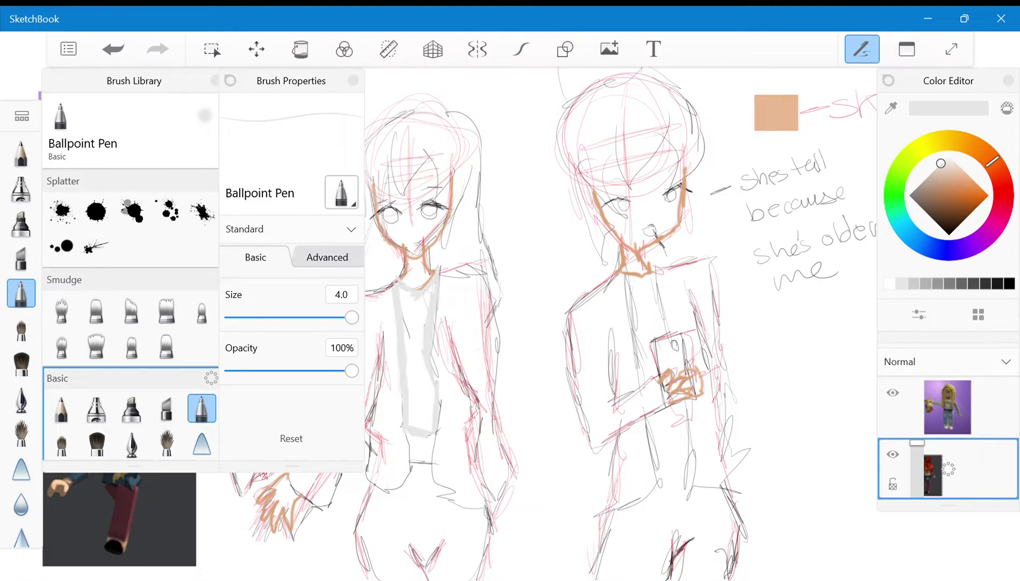
Outline the left girl's open jacket, including both sleeves, cuffs and hems, in a medium grey.
{"action": "left_click", "coordinate": [951, 49]}
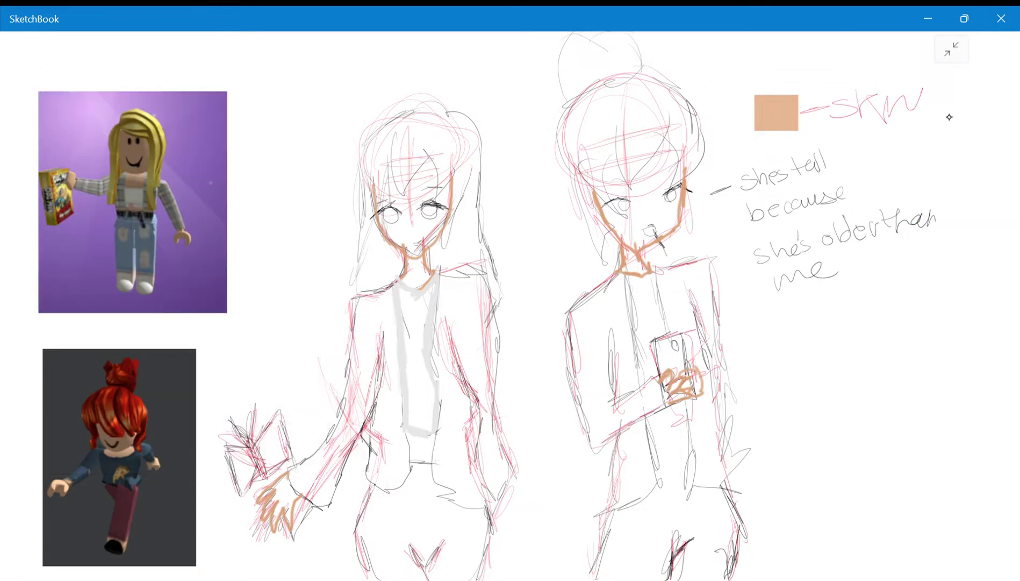
{"action": "left_click", "coordinate": [952, 49]}
{"action": "key", "text": "Tab"}
{"action": "left_click", "coordinate": [952, 48]}
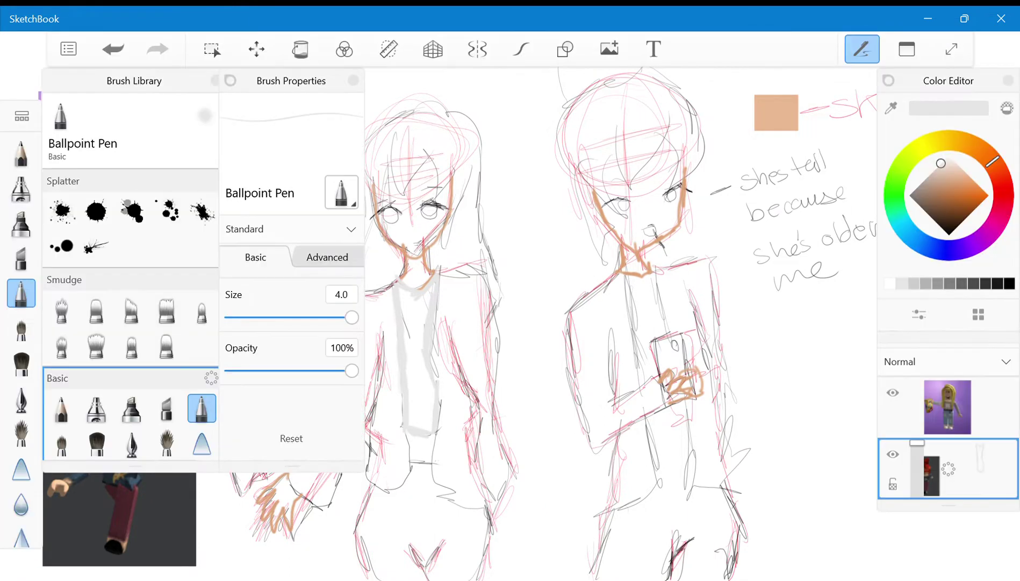
{"action": "left_click_drag", "start_coordinate": [940, 164], "coordinate": [917, 188]}
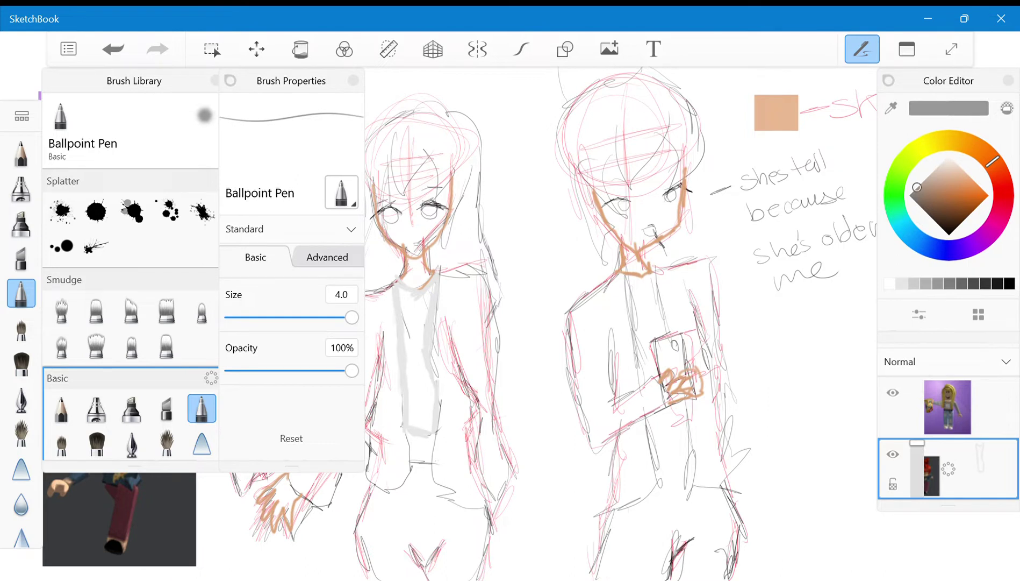
{"action": "key", "text": "Tab"}
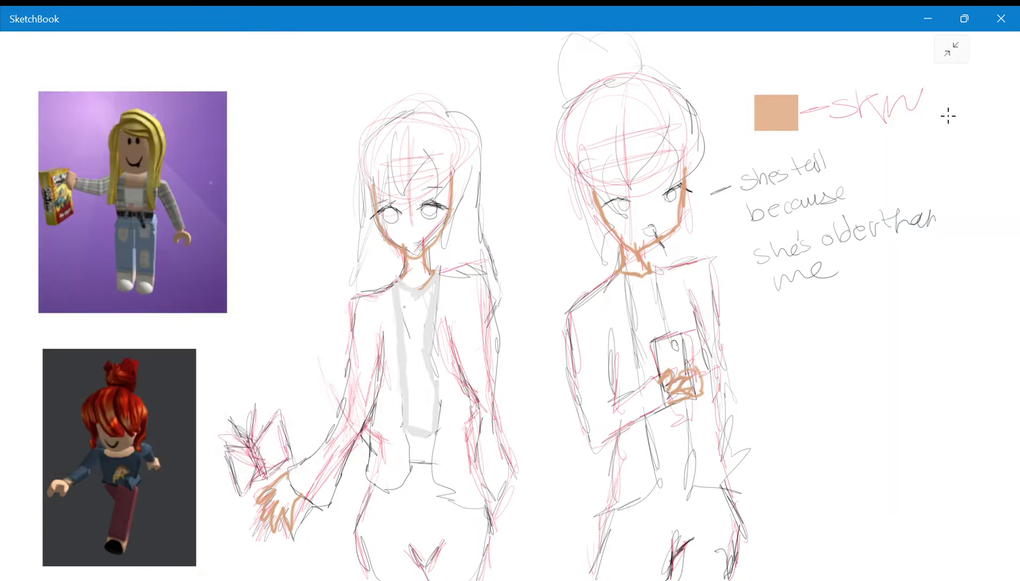
{"action": "mouse_move", "coordinate": [392, 282]}
{"action": "left_mouse_down"}
{"action": "mouse_move", "coordinate": [353, 312]}
{"action": "mouse_move", "coordinate": [334, 391]}
{"action": "left_mouse_up"}
{"action": "left_click_drag", "start_coordinate": [348, 356], "coordinate": [331, 422]}
{"action": "left_click_drag", "start_coordinate": [354, 328], "coordinate": [329, 427]}
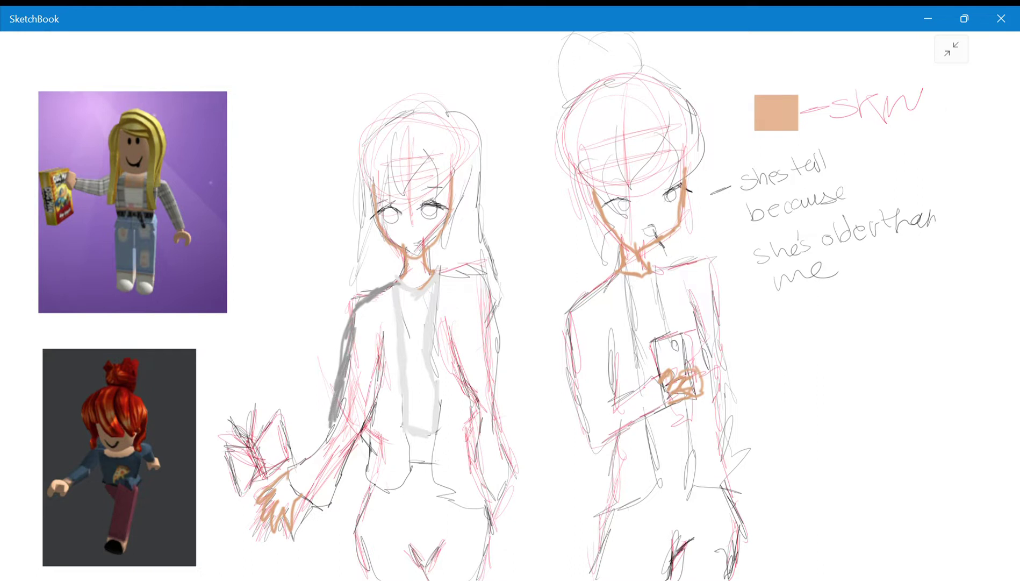
{"action": "key", "text": "ctrl+z"}
{"action": "mouse_move", "coordinate": [391, 289]}
{"action": "left_mouse_down"}
{"action": "mouse_move", "coordinate": [353, 310]}
{"action": "mouse_move", "coordinate": [342, 394]}
{"action": "mouse_move", "coordinate": [293, 487]}
{"action": "mouse_move", "coordinate": [314, 507]}
{"action": "mouse_move", "coordinate": [329, 503]}
{"action": "mouse_move", "coordinate": [384, 344]}
{"action": "mouse_move", "coordinate": [368, 472]}
{"action": "mouse_move", "coordinate": [388, 491]}
{"action": "mouse_move", "coordinate": [412, 476]}
{"action": "mouse_move", "coordinate": [392, 286]}
{"action": "mouse_move", "coordinate": [438, 322]}
{"action": "mouse_move", "coordinate": [430, 374]}
{"action": "mouse_move", "coordinate": [446, 490]}
{"action": "mouse_move", "coordinate": [472, 503]}
{"action": "mouse_move", "coordinate": [482, 469]}
{"action": "mouse_move", "coordinate": [479, 391]}
{"action": "mouse_move", "coordinate": [460, 366]}
{"action": "mouse_move", "coordinate": [450, 317]}
{"action": "mouse_move", "coordinate": [485, 430]}
{"action": "mouse_move", "coordinate": [487, 501]}
{"action": "mouse_move", "coordinate": [515, 492]}
{"action": "mouse_move", "coordinate": [524, 475]}
{"action": "mouse_move", "coordinate": [488, 272]}
{"action": "mouse_move", "coordinate": [431, 281]}
{"action": "left_mouse_up"}
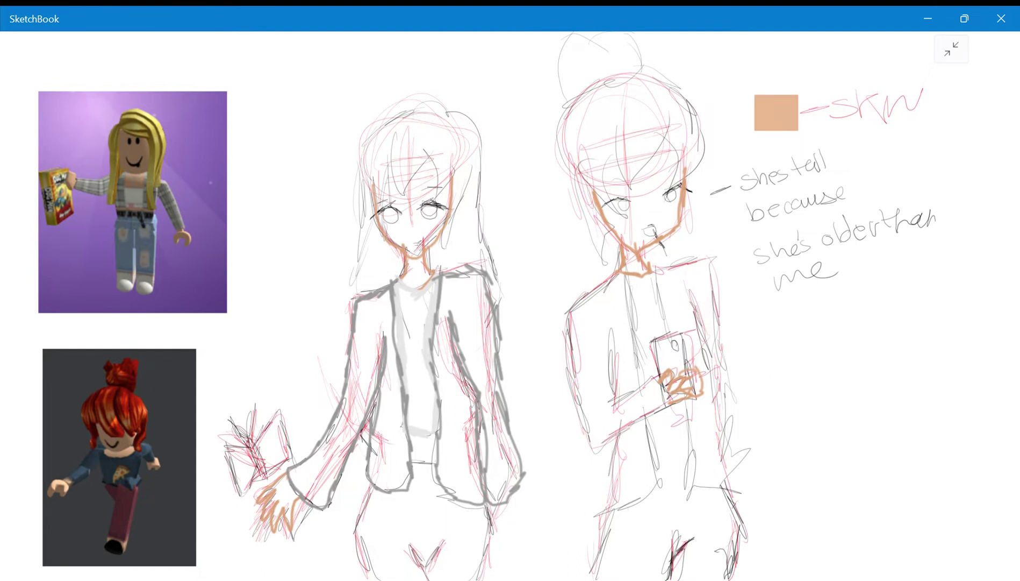
Trace the left girl's jeans in light blue, covering the waistband, both outer hip lines and the crotch seam.
{"action": "left_click", "coordinate": [951, 49]}
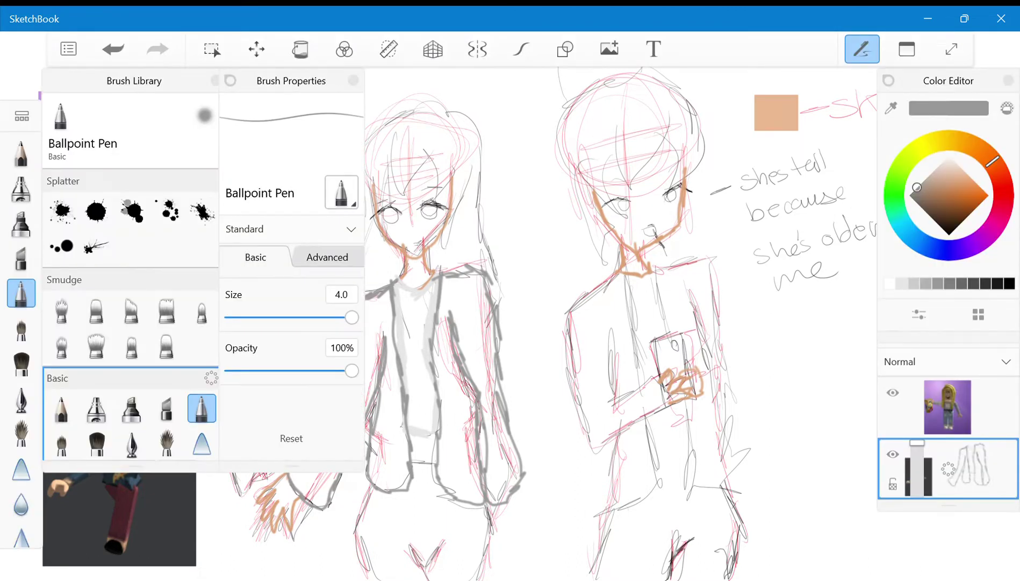
{"action": "left_click", "coordinate": [906, 230]}
{"action": "left_click_drag", "start_coordinate": [968, 179], "coordinate": [975, 182]}
{"action": "left_click", "coordinate": [951, 48]}
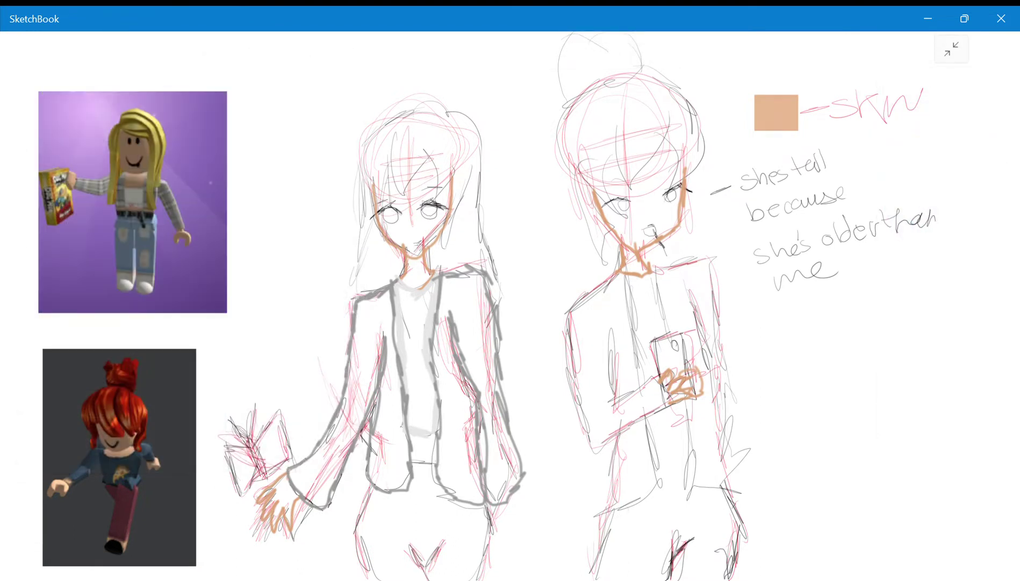
{"action": "mouse_move", "coordinate": [370, 493]}
{"action": "left_mouse_down"}
{"action": "mouse_move", "coordinate": [356, 535]}
{"action": "mouse_move", "coordinate": [374, 579]}
{"action": "left_mouse_up"}
{"action": "left_click_drag", "start_coordinate": [413, 463], "coordinate": [434, 465]}
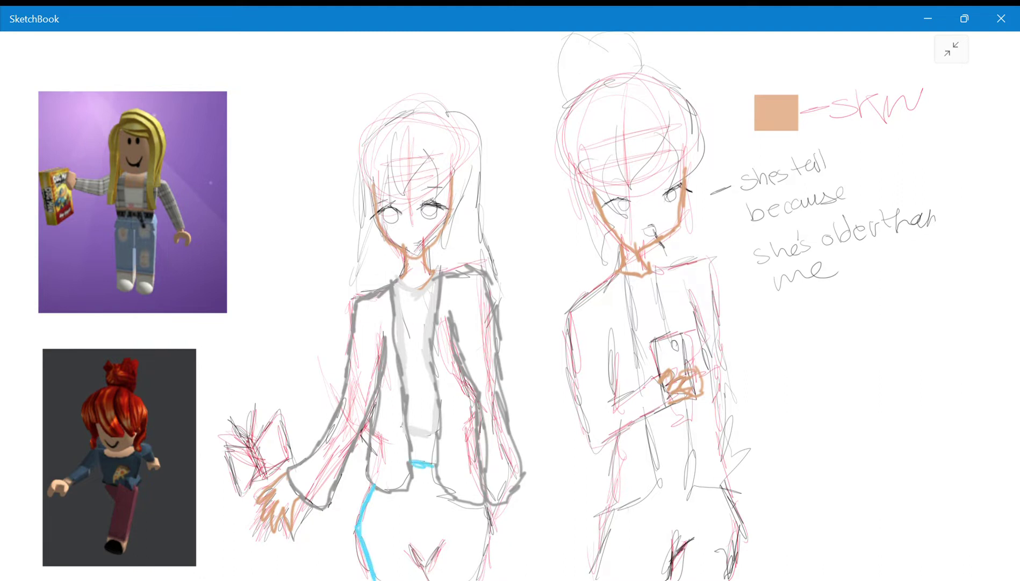
{"action": "mouse_move", "coordinate": [478, 495]}
{"action": "left_mouse_down"}
{"action": "mouse_move", "coordinate": [493, 522]}
{"action": "mouse_move", "coordinate": [482, 578]}
{"action": "left_mouse_up"}
{"action": "scroll", "coordinate": [491, 400], "scroll_direction": "down", "scroll_amount": 5}
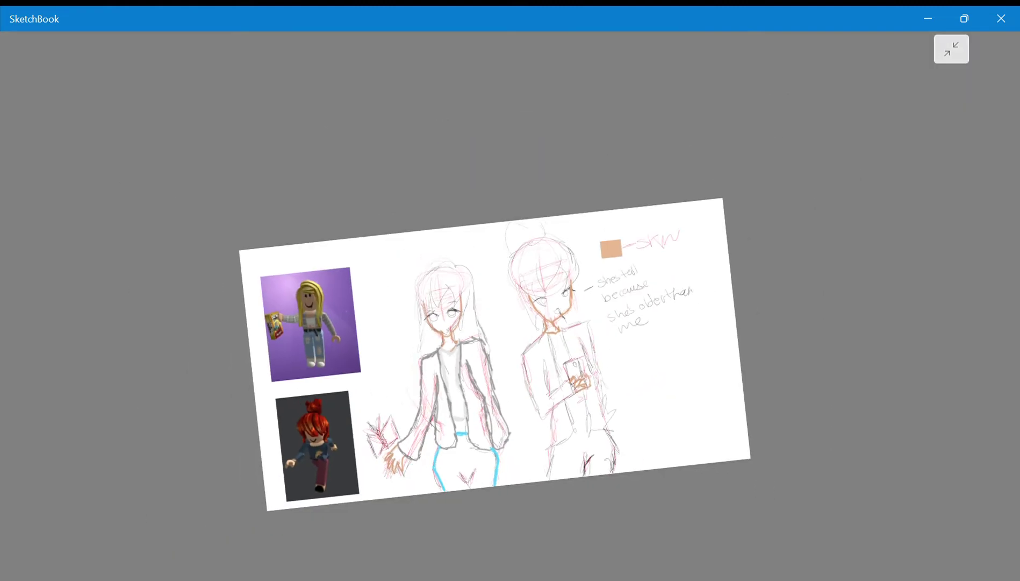
{"action": "scroll", "coordinate": [490, 478], "scroll_direction": "up", "scroll_amount": 10}
{"action": "mouse_move", "coordinate": [374, 426]}
{"action": "left_mouse_down"}
{"action": "mouse_move", "coordinate": [394, 468]}
{"action": "mouse_move", "coordinate": [432, 433]}
{"action": "left_mouse_up"}
{"action": "left_click_drag", "start_coordinate": [398, 464], "coordinate": [406, 501]}
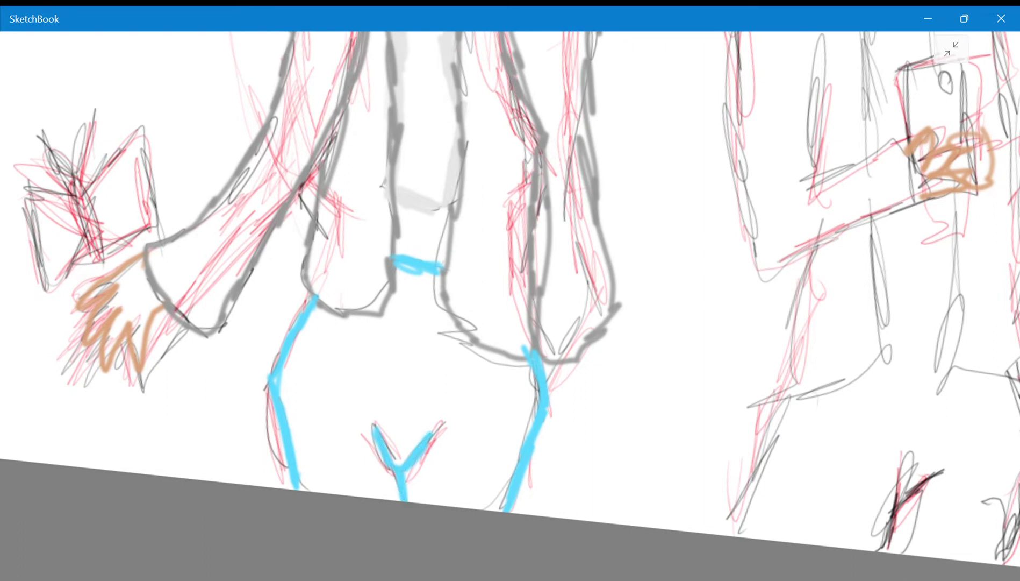
Outline the left girl's long hair in bright yellow, over the crown and down both sides to the shoulders.
{"action": "scroll", "coordinate": [510, 305], "scroll_direction": "down", "scroll_amount": 8}
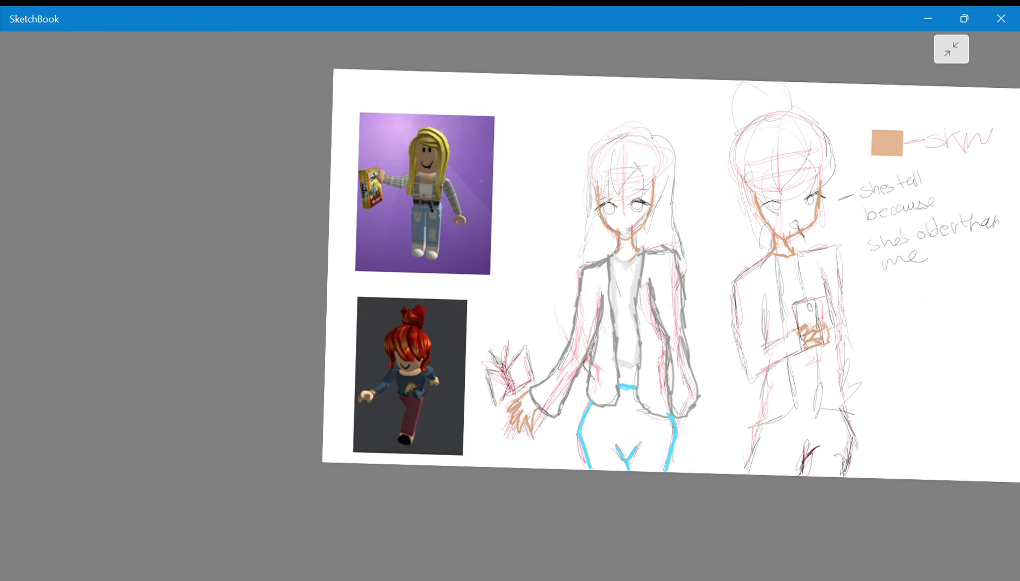
{"action": "scroll", "coordinate": [510, 306], "scroll_direction": "up", "scroll_amount": 6}
{"action": "scroll", "coordinate": [510, 305], "scroll_direction": "down", "scroll_amount": 3}
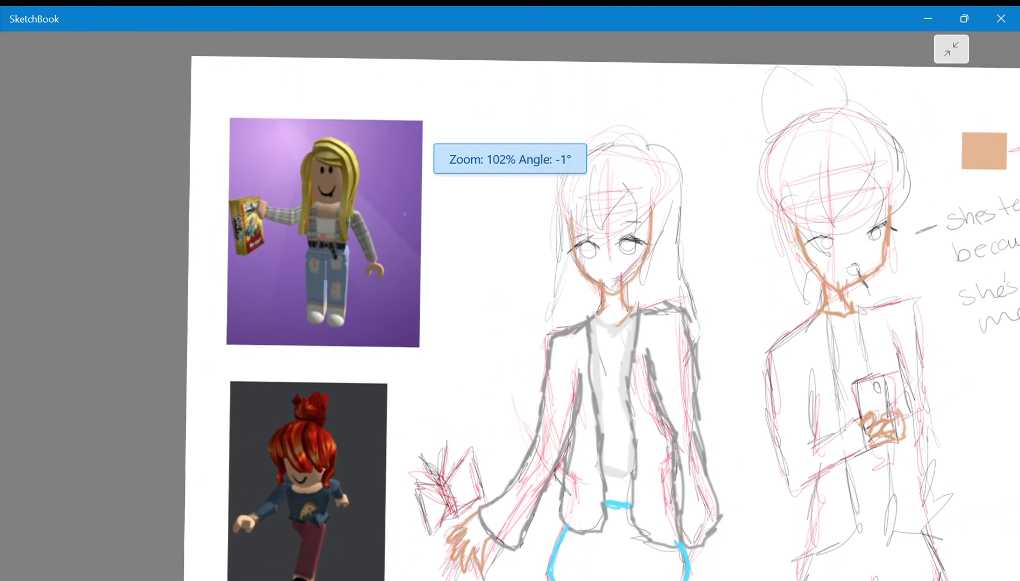
{"action": "left_click", "coordinate": [951, 49]}
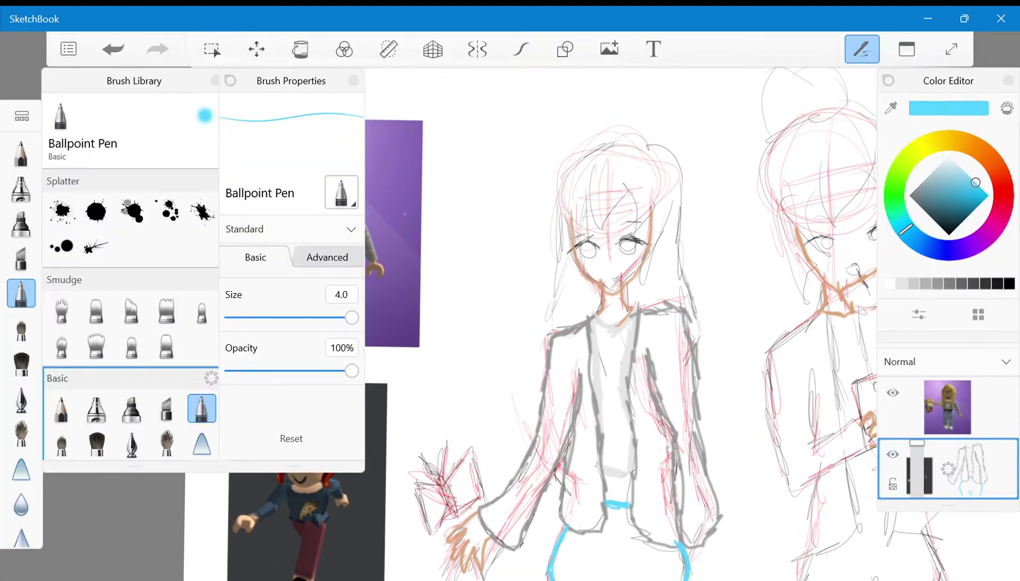
{"action": "left_click", "coordinate": [912, 156]}
{"action": "left_click_drag", "start_coordinate": [976, 183], "coordinate": [986, 193]}
{"action": "left_click", "coordinate": [917, 152]}
{"action": "left_click_drag", "start_coordinate": [916, 151], "coordinate": [925, 145]}
{"action": "mouse_move", "coordinate": [987, 193]}
{"action": "left_mouse_down"}
{"action": "mouse_move", "coordinate": [978, 206]}
{"action": "mouse_move", "coordinate": [985, 198]}
{"action": "left_mouse_up"}
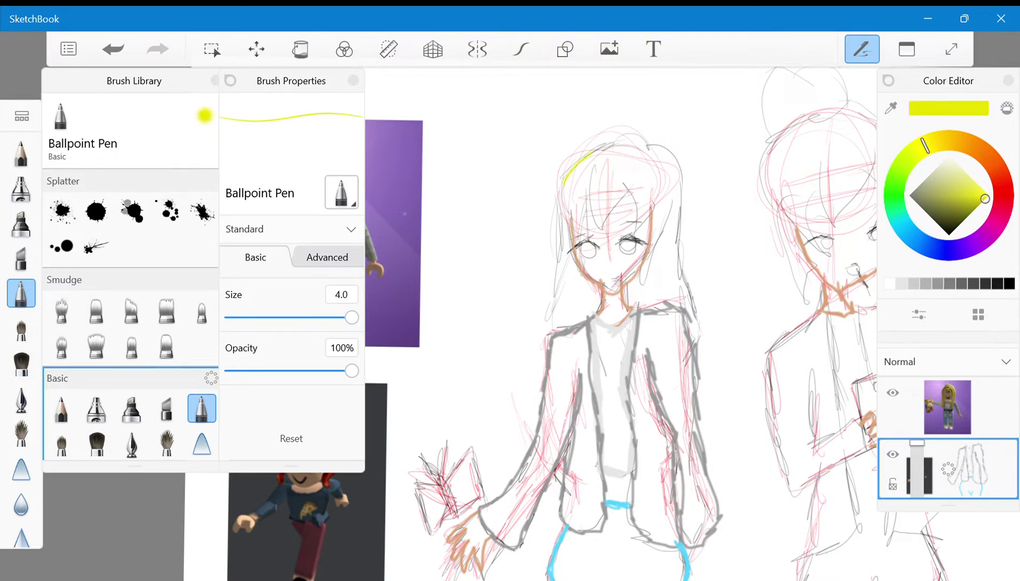
{"action": "mouse_move", "coordinate": [560, 200]}
{"action": "left_mouse_down"}
{"action": "mouse_move", "coordinate": [548, 306]}
{"action": "mouse_move", "coordinate": [556, 330]}
{"action": "left_mouse_up"}
{"action": "mouse_move", "coordinate": [580, 164]}
{"action": "left_mouse_down"}
{"action": "mouse_move", "coordinate": [641, 136]}
{"action": "mouse_move", "coordinate": [678, 186]}
{"action": "mouse_move", "coordinate": [696, 348]}
{"action": "left_mouse_up"}
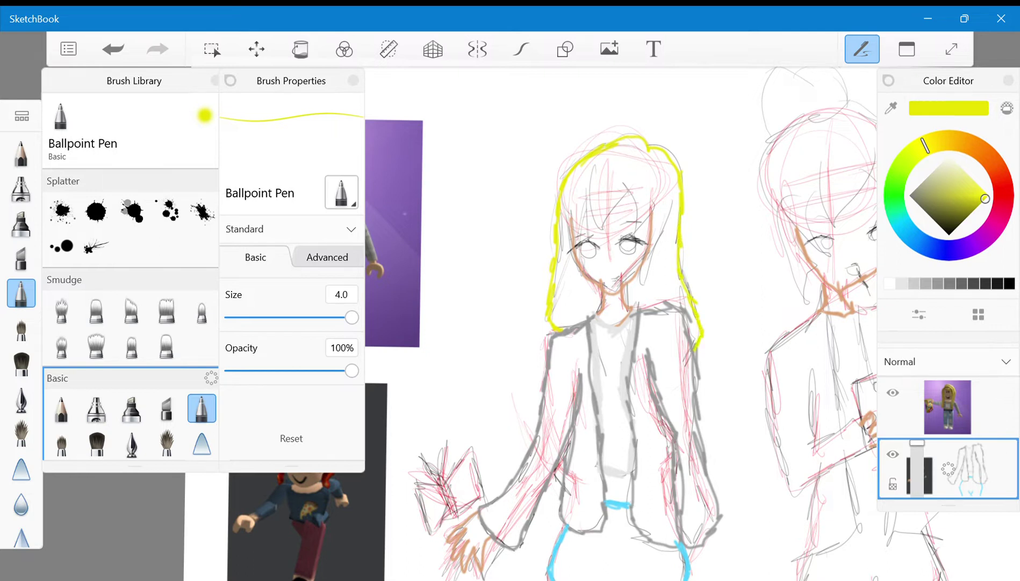
Draw the left girl's bangs and the strands framing her face in the same yellow.
{"action": "left_click_drag", "start_coordinate": [580, 232], "coordinate": [597, 197]}
{"action": "mouse_move", "coordinate": [590, 229]}
{"action": "left_mouse_down"}
{"action": "mouse_move", "coordinate": [629, 192]}
{"action": "mouse_move", "coordinate": [636, 227]}
{"action": "mouse_move", "coordinate": [649, 210]}
{"action": "mouse_move", "coordinate": [637, 289]}
{"action": "left_mouse_up"}
{"action": "mouse_move", "coordinate": [643, 281]}
{"action": "left_mouse_down"}
{"action": "mouse_move", "coordinate": [665, 216]}
{"action": "mouse_move", "coordinate": [659, 224]}
{"action": "left_mouse_up"}
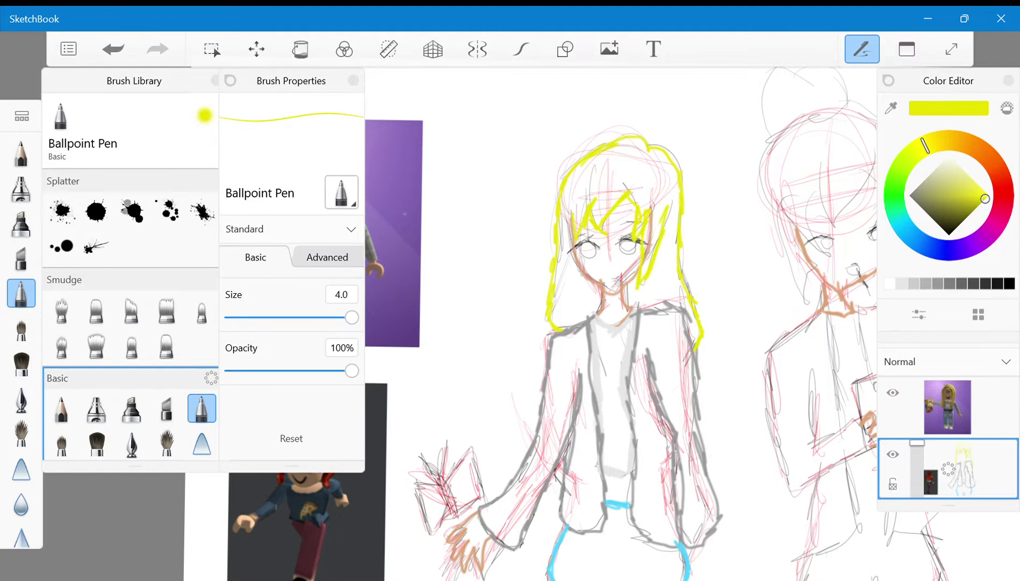
Outline the left girl's bare midriff between the shirt hem and waistband in a skin tone.
{"action": "scroll", "coordinate": [659, 411], "scroll_direction": "down", "scroll_amount": 3}
{"action": "scroll", "coordinate": [699, 414], "scroll_direction": "down", "scroll_amount": 2}
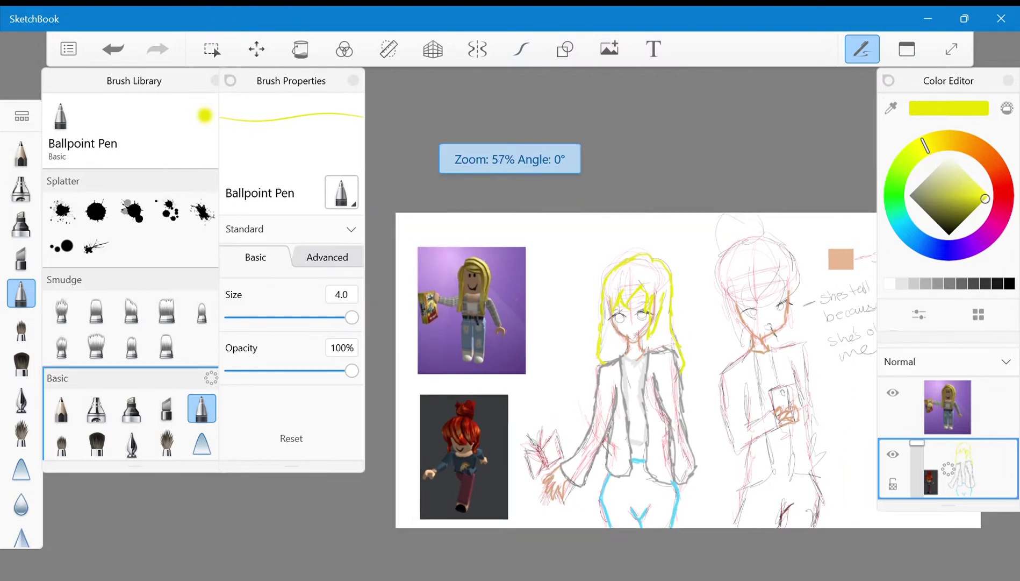
{"action": "scroll", "coordinate": [699, 414], "scroll_direction": "up", "scroll_amount": 3}
{"action": "scroll", "coordinate": [618, 365], "scroll_direction": "up", "scroll_amount": 2}
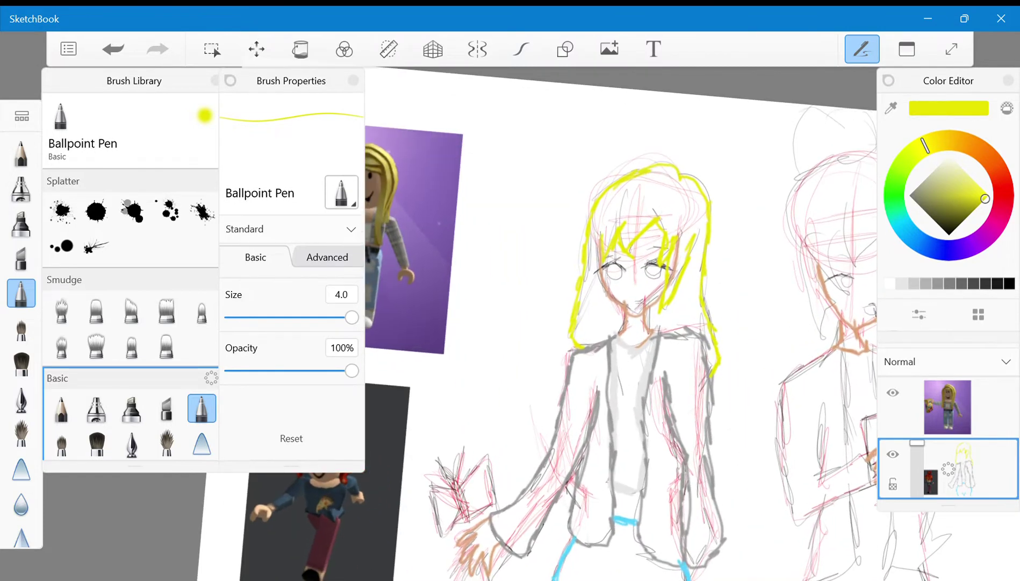
{"action": "left_click_drag", "start_coordinate": [508, 216], "coordinate": [625, 215]}
{"action": "mouse_move", "coordinate": [615, 488]}
{"action": "left_mouse_down"}
{"action": "mouse_move", "coordinate": [616, 516]}
{"action": "mouse_move", "coordinate": [634, 517]}
{"action": "mouse_move", "coordinate": [639, 495]}
{"action": "mouse_move", "coordinate": [617, 491]}
{"action": "left_mouse_up"}
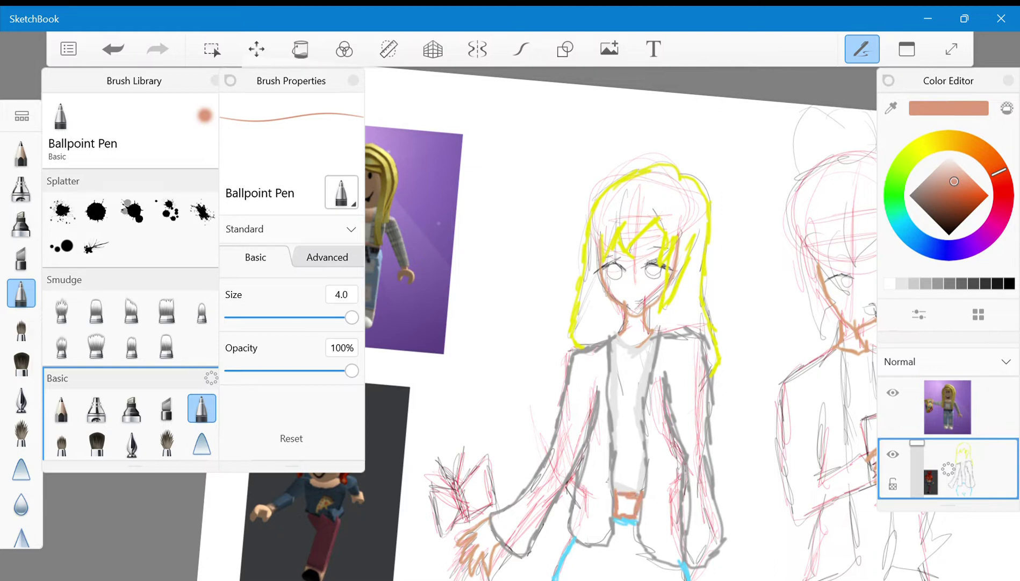
Draw the left girl's eyes, lashes, eyebrows and mouth in black over the sketched face.
{"action": "left_click_drag", "start_coordinate": [945, 230], "coordinate": [949, 235]}
{"action": "mouse_move", "coordinate": [650, 261]}
{"action": "left_mouse_down"}
{"action": "mouse_move", "coordinate": [677, 269]}
{"action": "mouse_move", "coordinate": [647, 279]}
{"action": "mouse_move", "coordinate": [664, 279]}
{"action": "mouse_move", "coordinate": [662, 243]}
{"action": "mouse_move", "coordinate": [621, 246]}
{"action": "mouse_move", "coordinate": [612, 262]}
{"action": "left_mouse_up"}
{"action": "key", "text": "ctrl+z"}
{"action": "left_click_drag", "start_coordinate": [609, 263], "coordinate": [622, 264]}
{"action": "mouse_move", "coordinate": [597, 269]}
{"action": "left_mouse_down"}
{"action": "mouse_move", "coordinate": [606, 261]}
{"action": "mouse_move", "coordinate": [598, 269]}
{"action": "mouse_move", "coordinate": [613, 280]}
{"action": "mouse_move", "coordinate": [624, 267]}
{"action": "mouse_move", "coordinate": [675, 275]}
{"action": "left_mouse_up"}
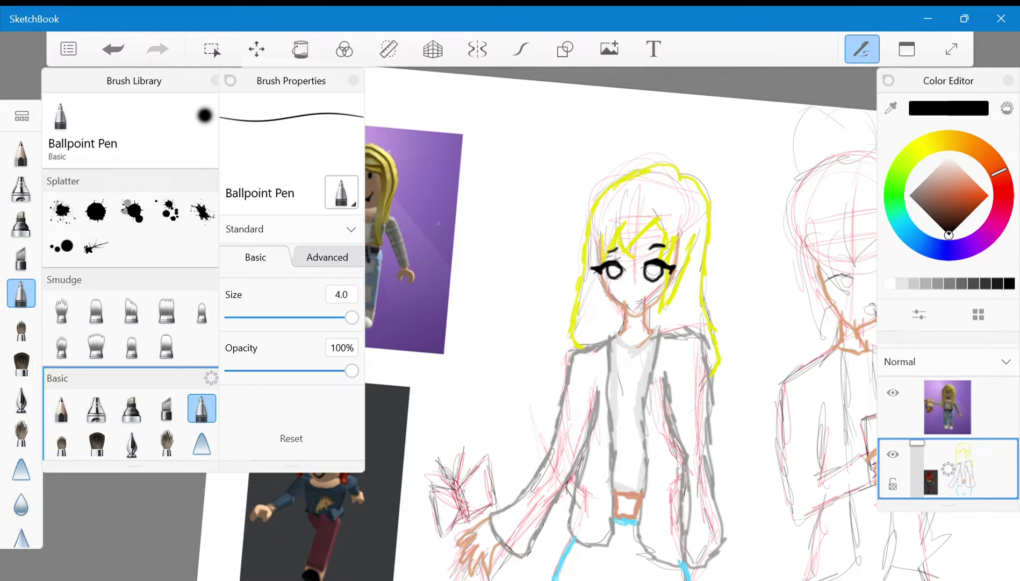
{"action": "key", "text": "ctrl+z"}
{"action": "key", "text": "ctrl+z"}
{"action": "mouse_move", "coordinate": [608, 265]}
{"action": "left_mouse_down"}
{"action": "mouse_move", "coordinate": [617, 282]}
{"action": "mouse_move", "coordinate": [628, 273]}
{"action": "mouse_move", "coordinate": [621, 264]}
{"action": "mouse_move", "coordinate": [676, 273]}
{"action": "mouse_move", "coordinate": [642, 298]}
{"action": "left_mouse_up"}
{"action": "scroll", "coordinate": [703, 390], "scroll_direction": "down", "scroll_amount": 4}
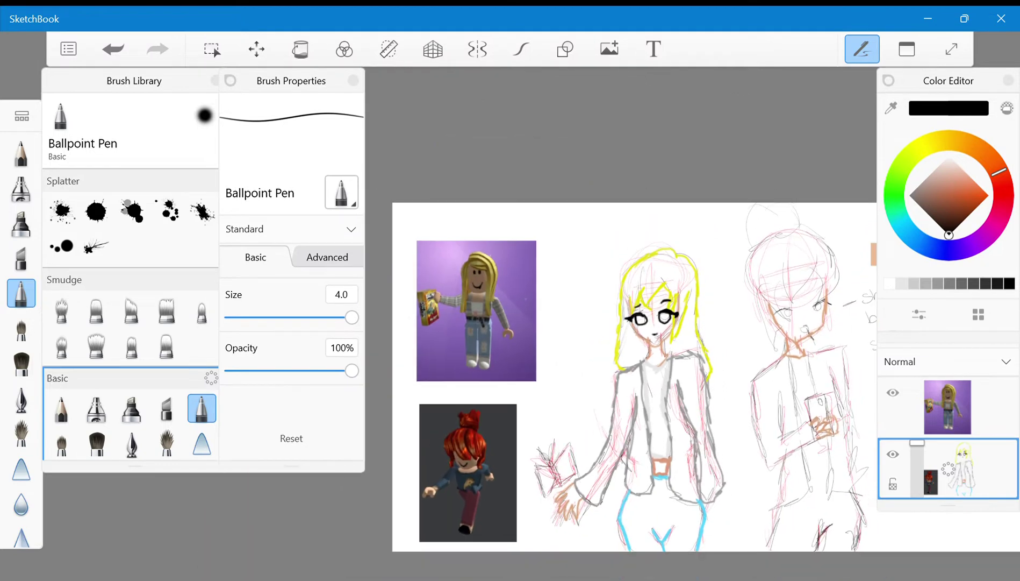
{"action": "scroll", "coordinate": [645, 360], "scroll_direction": "up", "scroll_amount": 5}
{"action": "scroll", "coordinate": [645, 323], "scroll_direction": "down", "scroll_amount": 3}
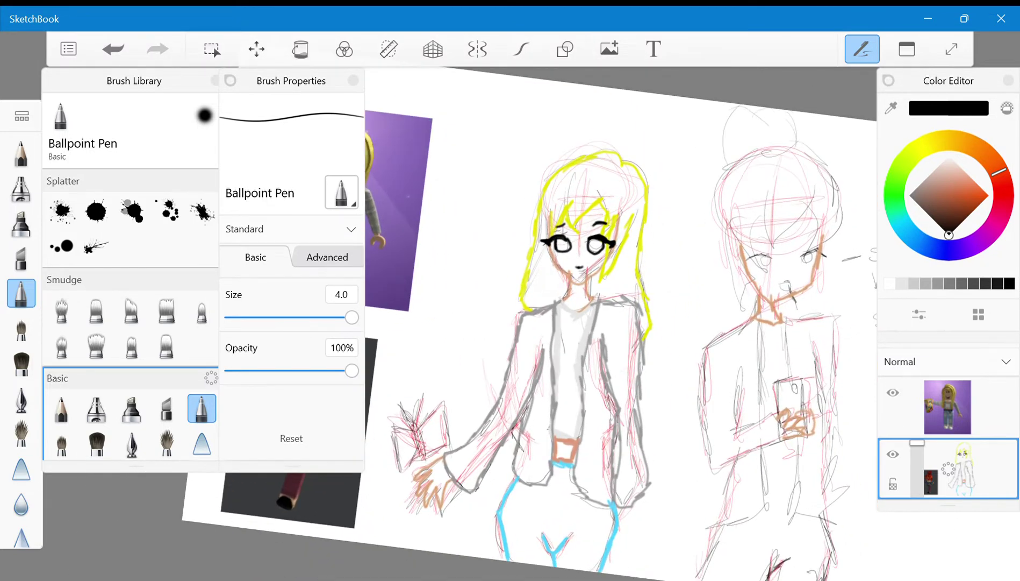
{"action": "left_click_drag", "start_coordinate": [954, 171], "coordinate": [949, 155]}
{"action": "key", "text": "f"}
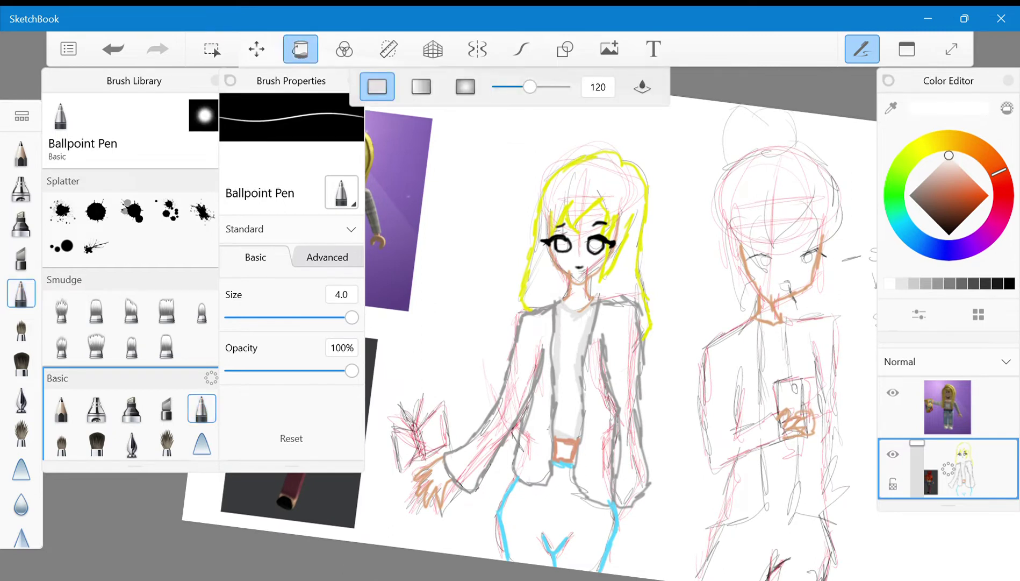
{"action": "key", "text": "b"}
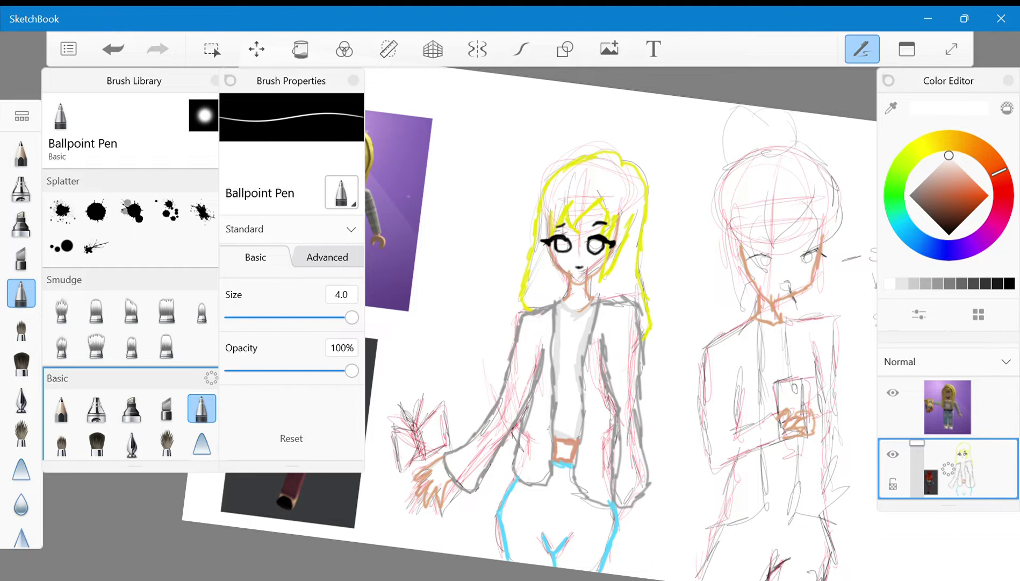
Flood fill both halves of the left girl's open jacket with light grey, adjusting the tone sampled from the reference picture.
{"action": "scroll", "coordinate": [618, 322], "scroll_direction": "down", "scroll_amount": 5}
{"action": "scroll", "coordinate": [619, 323], "scroll_direction": "up", "scroll_amount": 6}
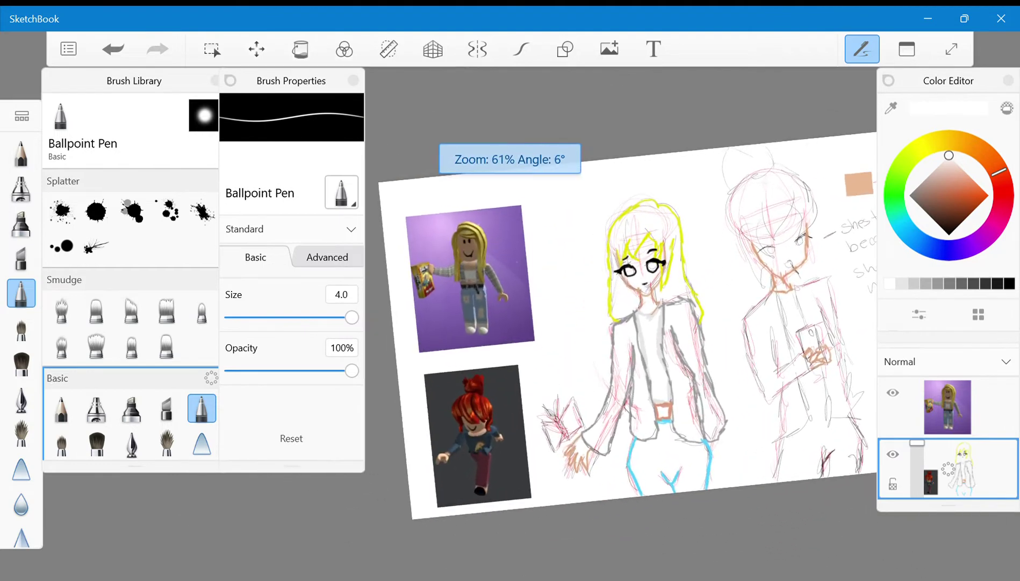
{"action": "scroll", "coordinate": [618, 322], "scroll_direction": "up", "scroll_amount": 1}
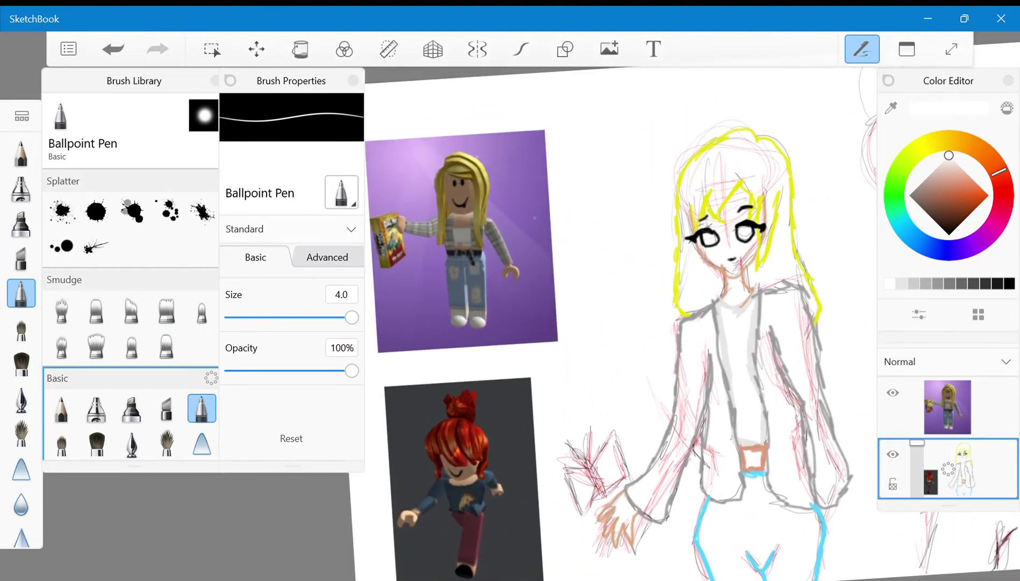
{"action": "left_click", "coordinate": [300, 49]}
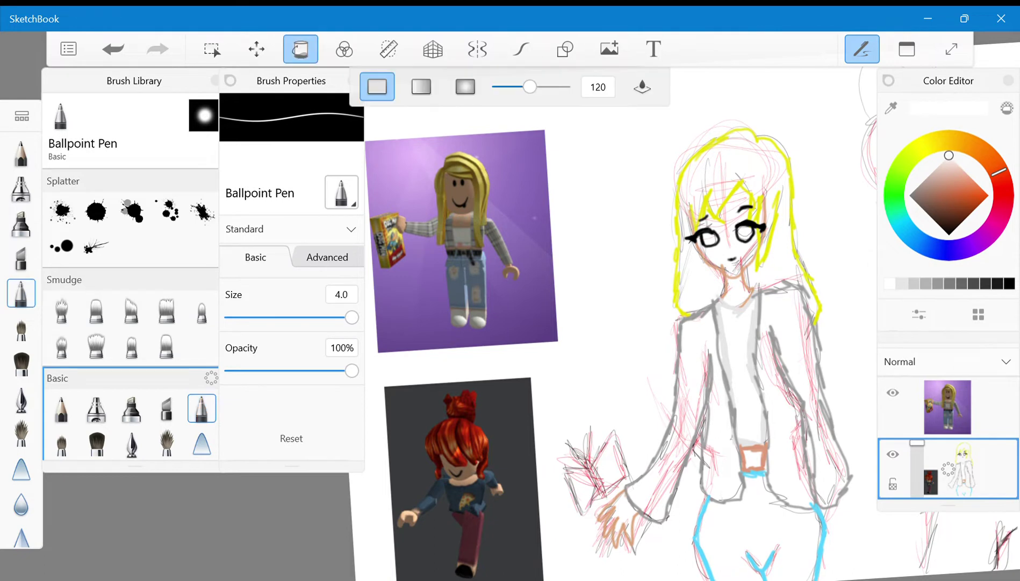
{"action": "left_click_drag", "start_coordinate": [510, 205], "coordinate": [626, 398]}
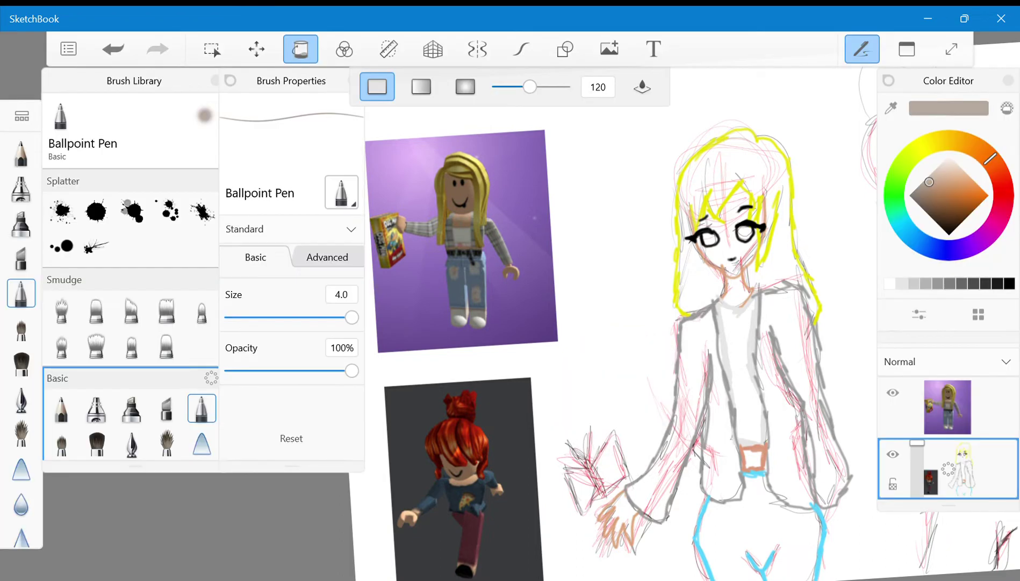
{"action": "left_click_drag", "start_coordinate": [929, 181], "coordinate": [934, 170]}
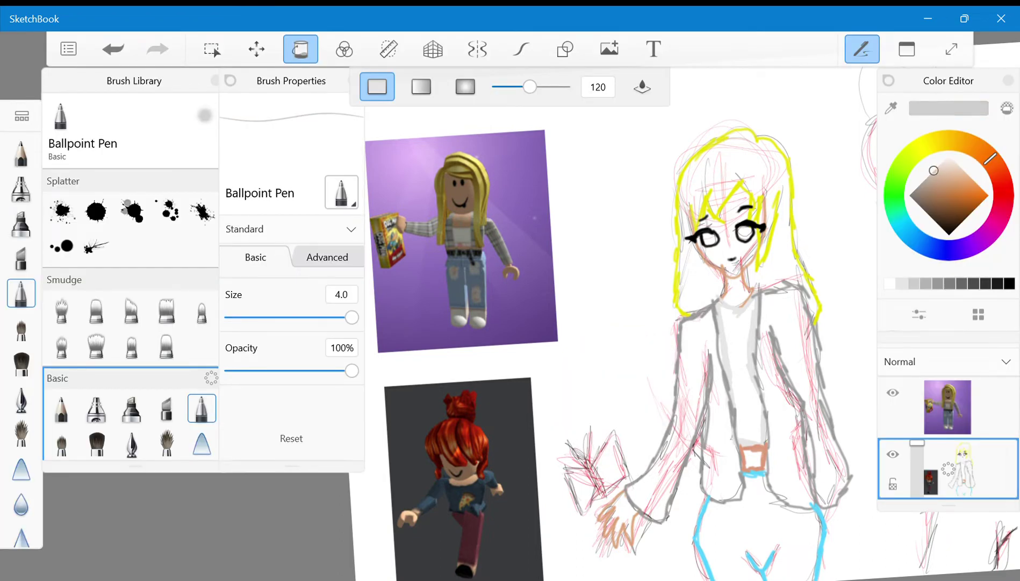
{"action": "left_click", "coordinate": [693, 387]}
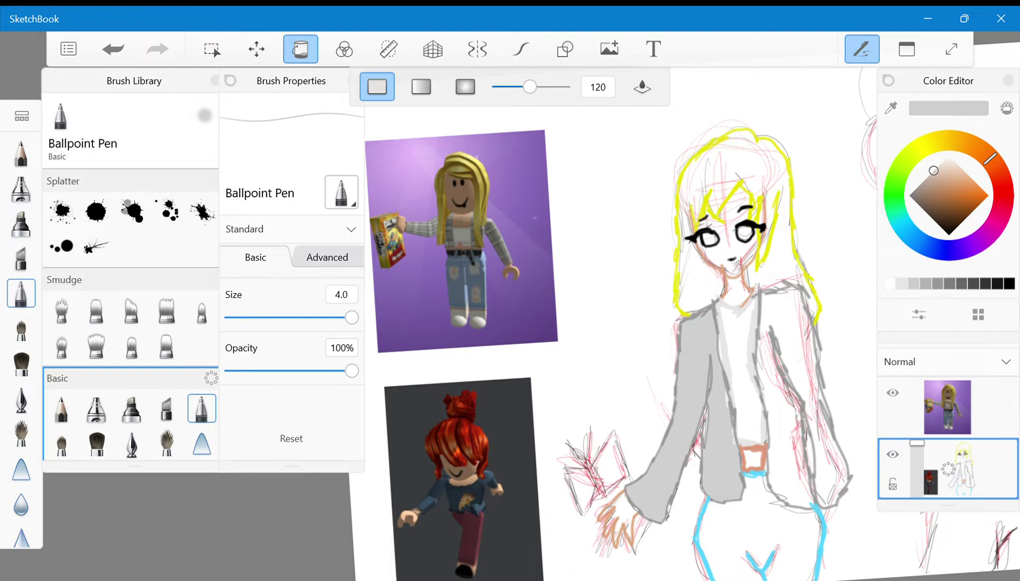
{"action": "left_click", "coordinate": [793, 393]}
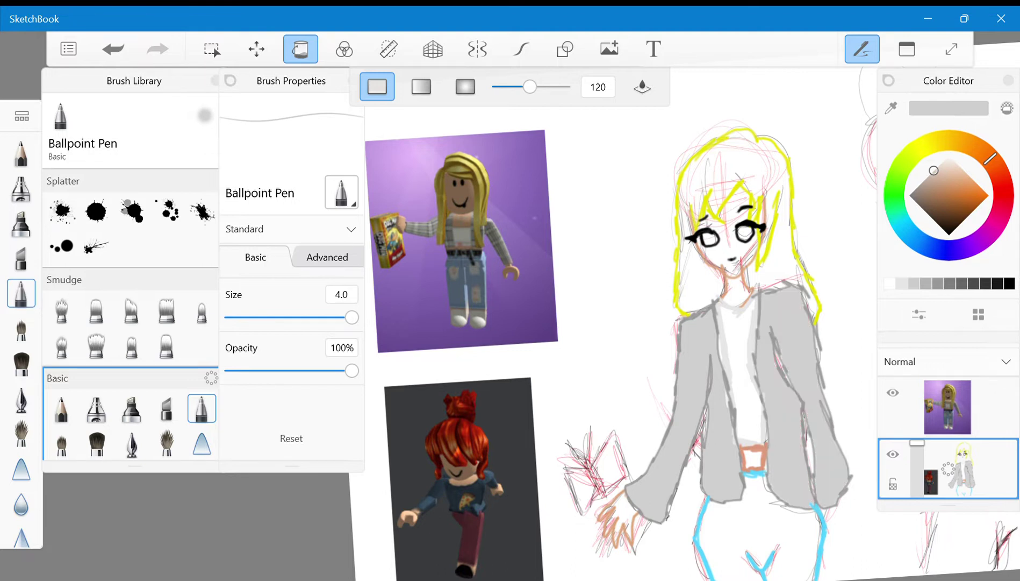
{"action": "left_click", "coordinate": [511, 215], "text": "alt"}
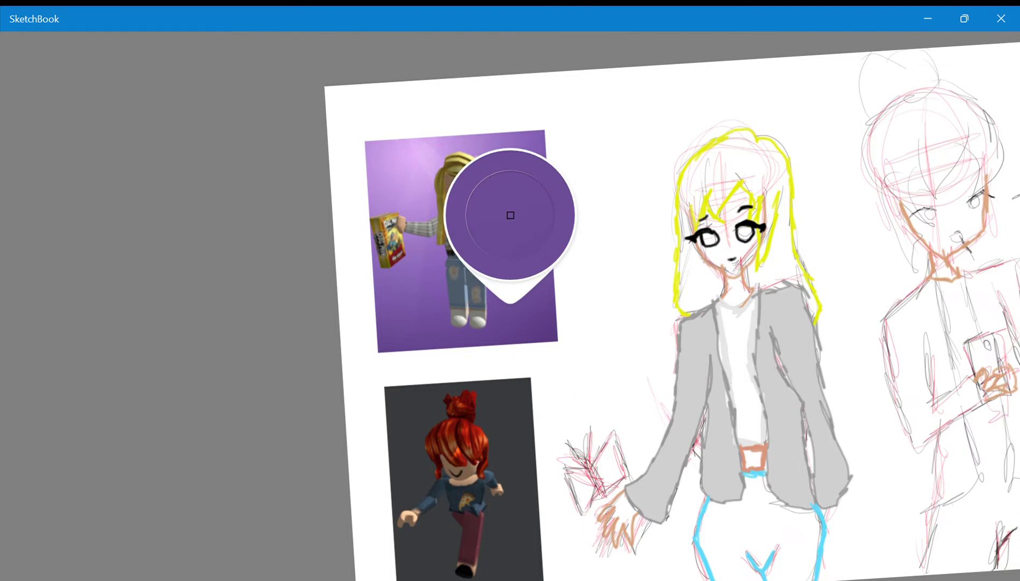
{"action": "key", "text": "ctrl+z"}
{"action": "scroll", "coordinate": [642, 422], "scroll_direction": "down", "scroll_amount": 5}
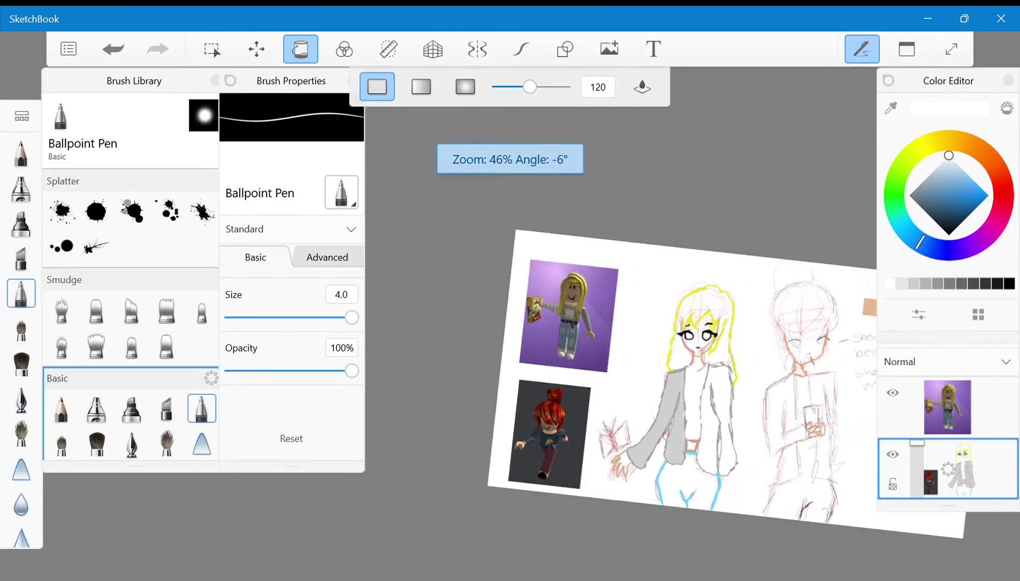
{"action": "scroll", "coordinate": [672, 371], "scroll_direction": "up", "scroll_amount": 3}
{"action": "key", "text": "ctrl+z"}
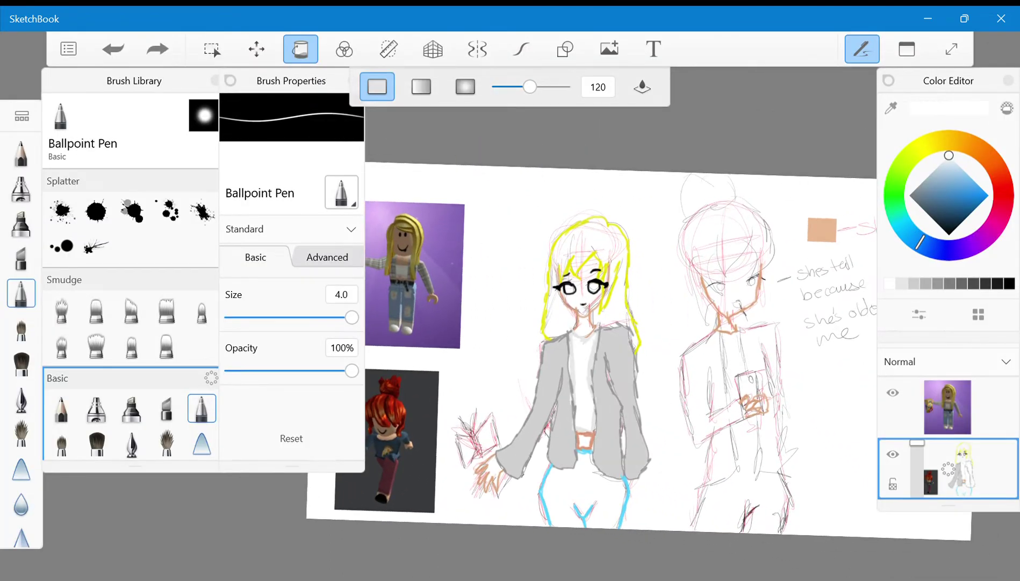
Sample the peach skin tone from the swatch labelled skin.
{"action": "scroll", "coordinate": [618, 349], "scroll_direction": "down", "scroll_amount": 3}
{"action": "scroll", "coordinate": [619, 334], "scroll_direction": "up", "scroll_amount": 5}
{"action": "left_click_drag", "start_coordinate": [510, 298], "coordinate": [581, 200]}
{"action": "scroll", "coordinate": [592, 355], "scroll_direction": "down", "scroll_amount": 5}
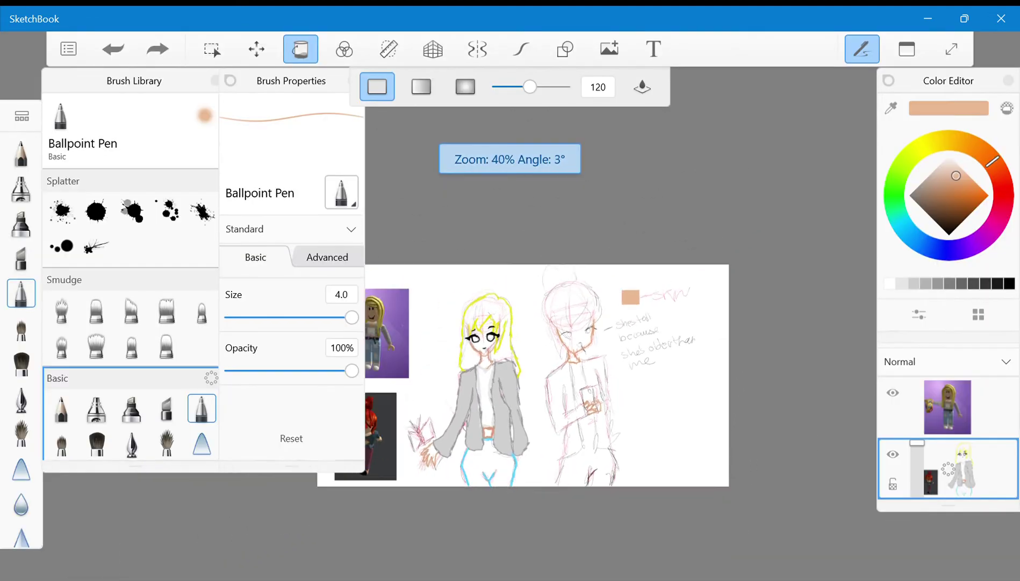
{"action": "scroll", "coordinate": [484, 366], "scroll_direction": "up", "scroll_amount": 5}
{"action": "scroll", "coordinate": [410, 259], "scroll_direction": "up", "scroll_amount": 3}
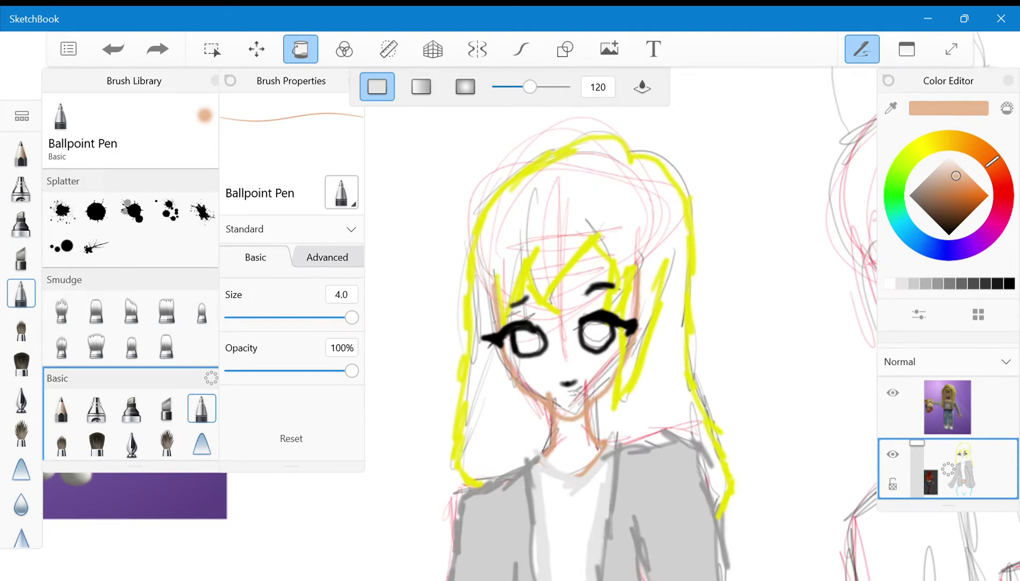
{"action": "left_click", "coordinate": [573, 370]}
{"action": "key", "text": "ctrl+z"}
{"action": "scroll", "coordinate": [619, 323], "scroll_direction": "down", "scroll_amount": 3}
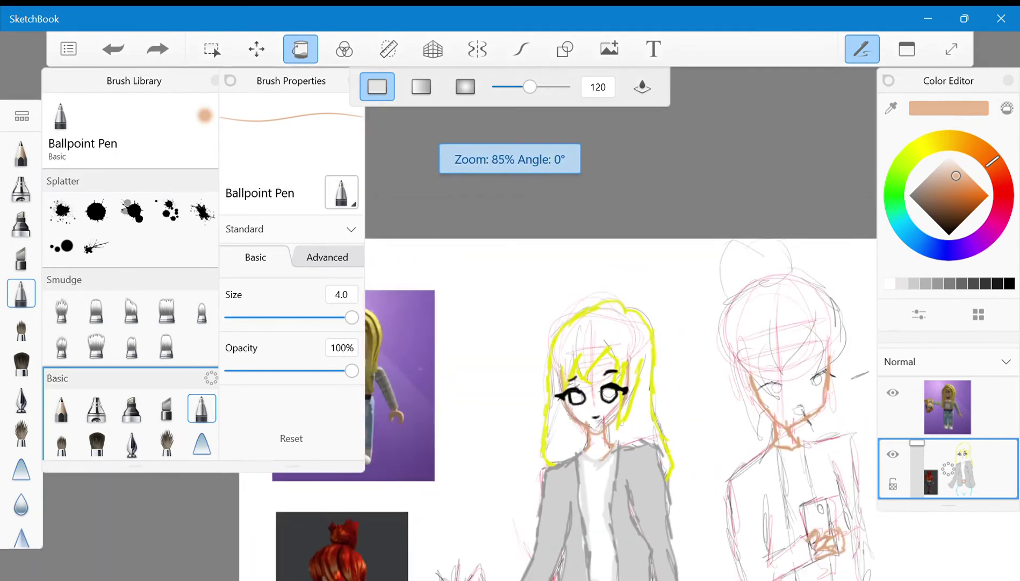
Colour in the left girl's neck down to the collar in peach with the Ballpoint Pen.
{"action": "scroll", "coordinate": [618, 301], "scroll_direction": "up", "scroll_amount": 5}
{"action": "scroll", "coordinate": [618, 334], "scroll_direction": "down", "scroll_amount": 5}
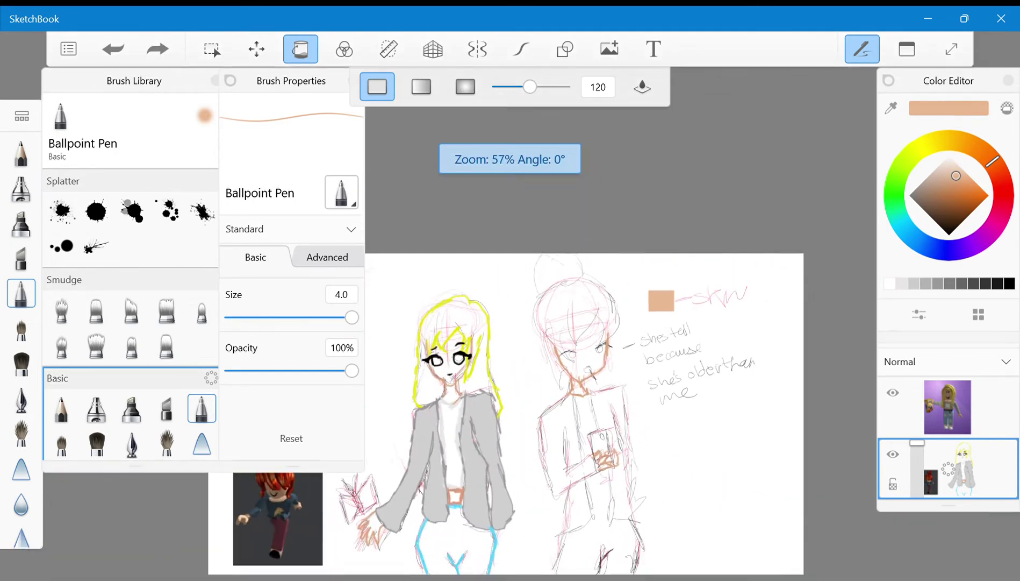
{"action": "scroll", "coordinate": [457, 344], "scroll_direction": "up", "scroll_amount": 5}
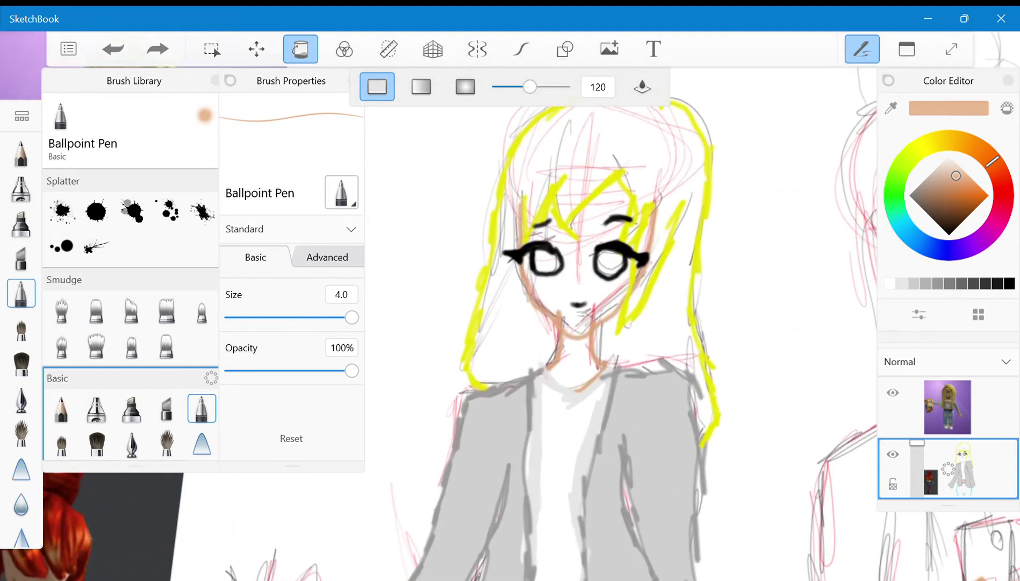
{"action": "key", "text": "b"}
{"action": "mouse_move", "coordinate": [549, 368]}
{"action": "left_mouse_down"}
{"action": "mouse_move", "coordinate": [574, 385]}
{"action": "mouse_move", "coordinate": [594, 362]}
{"action": "mouse_move", "coordinate": [590, 338]}
{"action": "mouse_move", "coordinate": [575, 372]}
{"action": "mouse_move", "coordinate": [571, 340]}
{"action": "mouse_move", "coordinate": [569, 375]}
{"action": "left_mouse_up"}
{"action": "left_click_drag", "start_coordinate": [567, 340], "coordinate": [562, 376]}
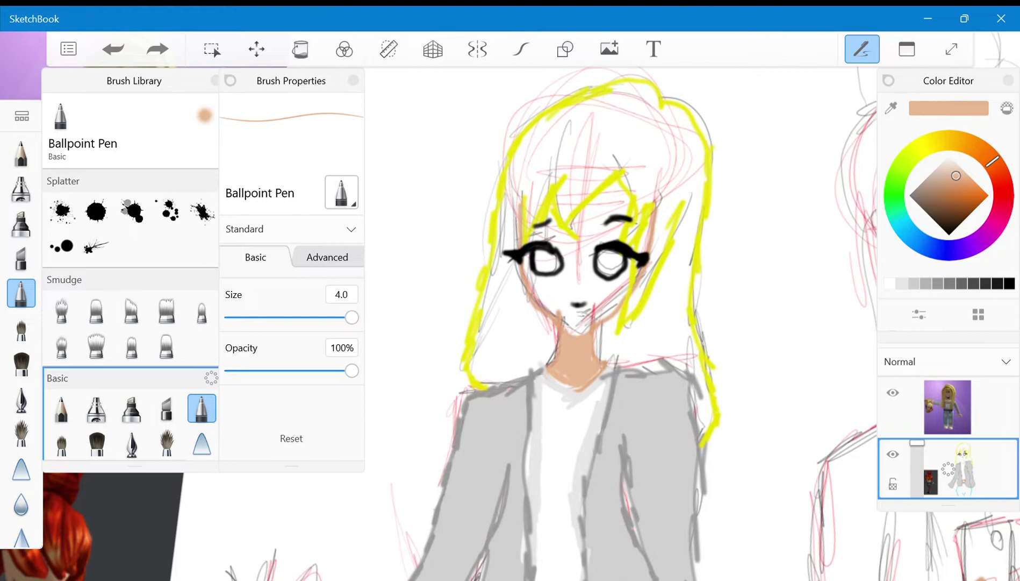
Sample a skin tone, darken it slightly and go over the left girl's chin, jawline and side of the face.
{"action": "key", "text": "ctrl+y"}
{"action": "key", "text": "Tab"}
{"action": "left_click", "coordinate": [550, 225], "text": "alt"}
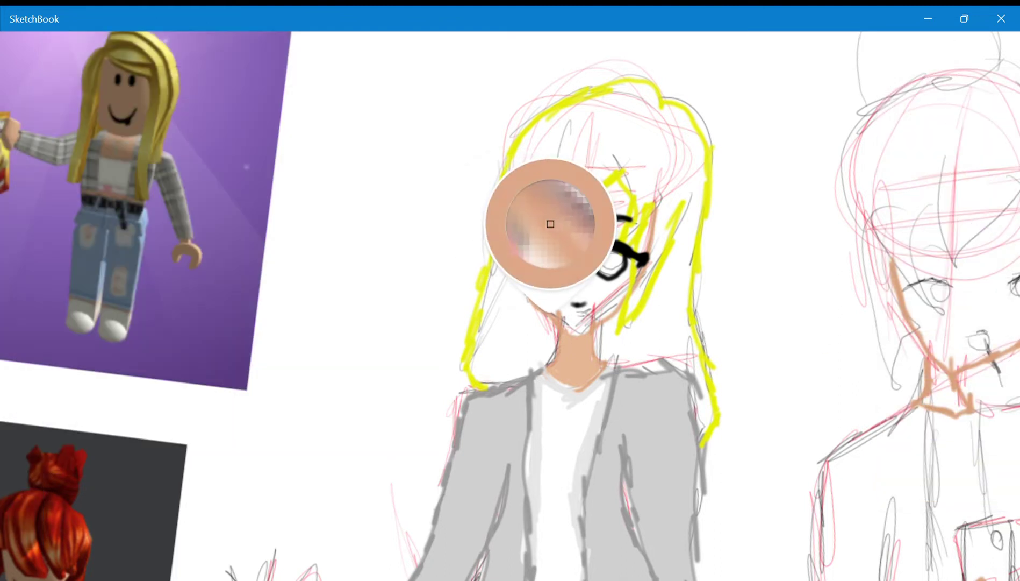
{"action": "key", "text": "Tab"}
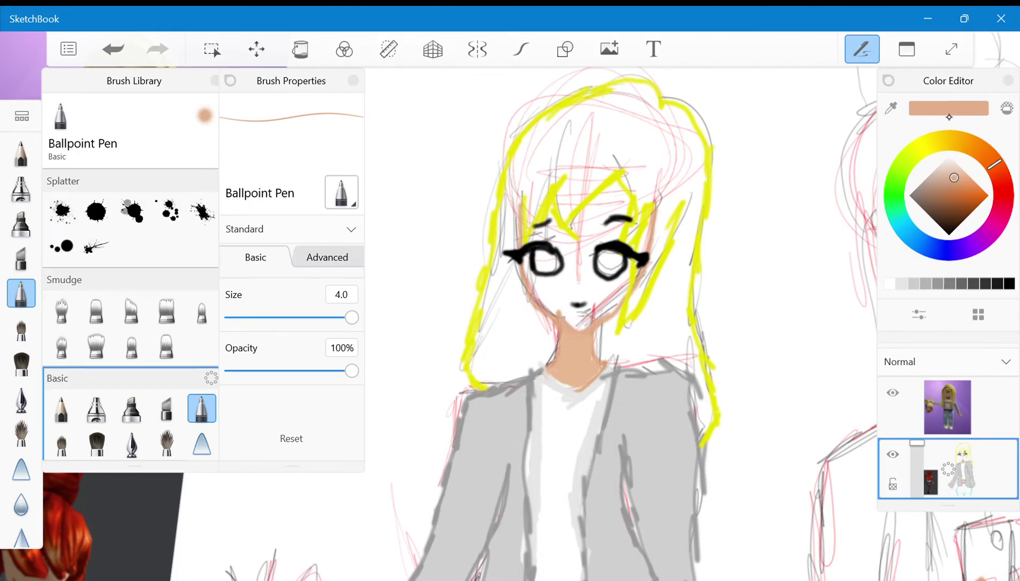
{"action": "left_click", "coordinate": [953, 183]}
{"action": "mouse_move", "coordinate": [570, 330]}
{"action": "left_mouse_down"}
{"action": "mouse_move", "coordinate": [618, 309]}
{"action": "mouse_move", "coordinate": [632, 277]}
{"action": "left_mouse_up"}
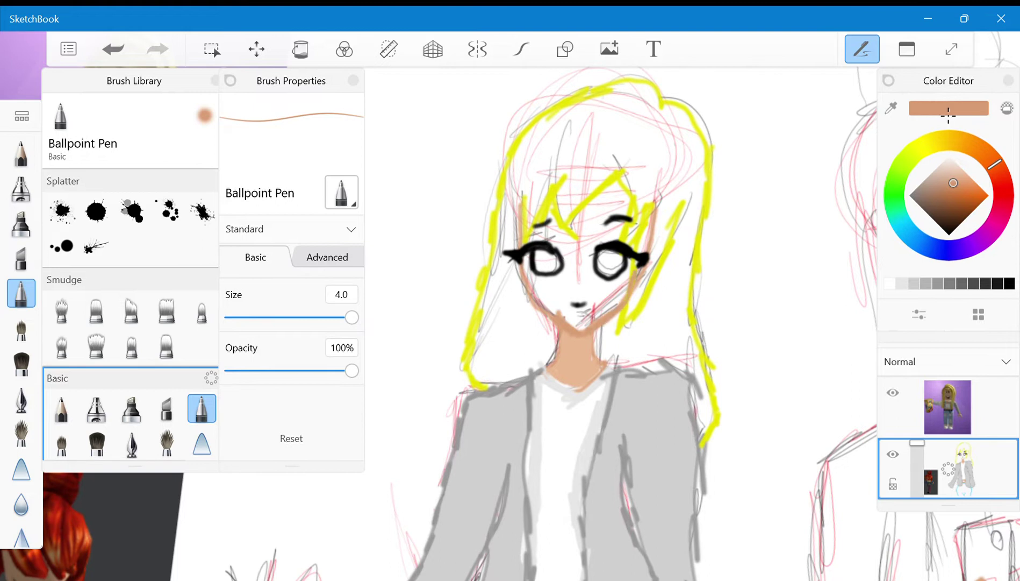
{"action": "left_click_drag", "start_coordinate": [546, 307], "coordinate": [535, 286]}
{"action": "left_click_drag", "start_coordinate": [520, 218], "coordinate": [522, 263]}
Outline the sides and base of the left girl's neck in the darker skin tone, discarding the extra stroke under the chin.
{"action": "mouse_move", "coordinate": [560, 334]}
{"action": "left_mouse_down"}
{"action": "mouse_move", "coordinate": [559, 354]}
{"action": "mouse_move", "coordinate": [602, 359]}
{"action": "mouse_move", "coordinate": [580, 385]}
{"action": "mouse_move", "coordinate": [558, 380]}
{"action": "left_mouse_up"}
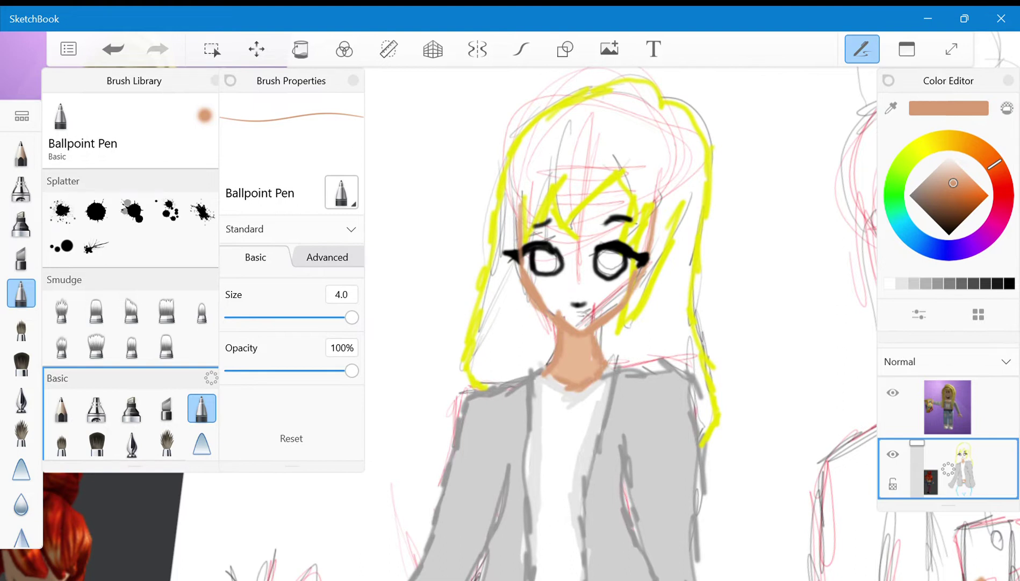
{"action": "left_click_drag", "start_coordinate": [579, 344], "coordinate": [587, 339]}
{"action": "key", "text": "ctrl+z"}
{"action": "key", "text": "ctrl+z"}
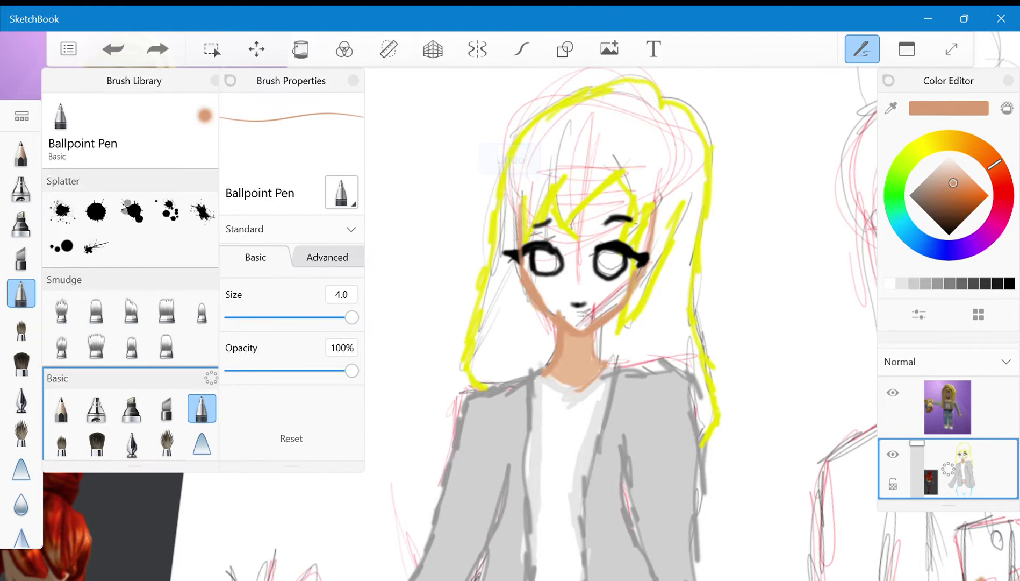
{"action": "key", "text": "ctrl+y"}
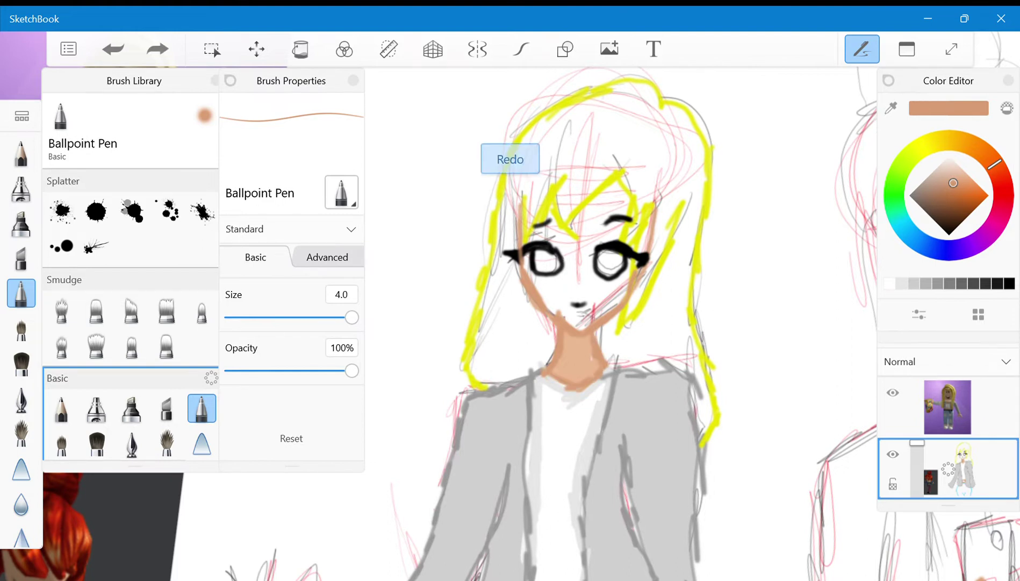
Retrace the outline of the left girl's bare midriff in the darker skin tone.
{"action": "scroll", "coordinate": [618, 323], "scroll_direction": "down", "scroll_amount": 5}
{"action": "scroll", "coordinate": [618, 322], "scroll_direction": "up", "scroll_amount": 3}
{"action": "scroll", "coordinate": [643, 414], "scroll_direction": "up", "scroll_amount": 6}
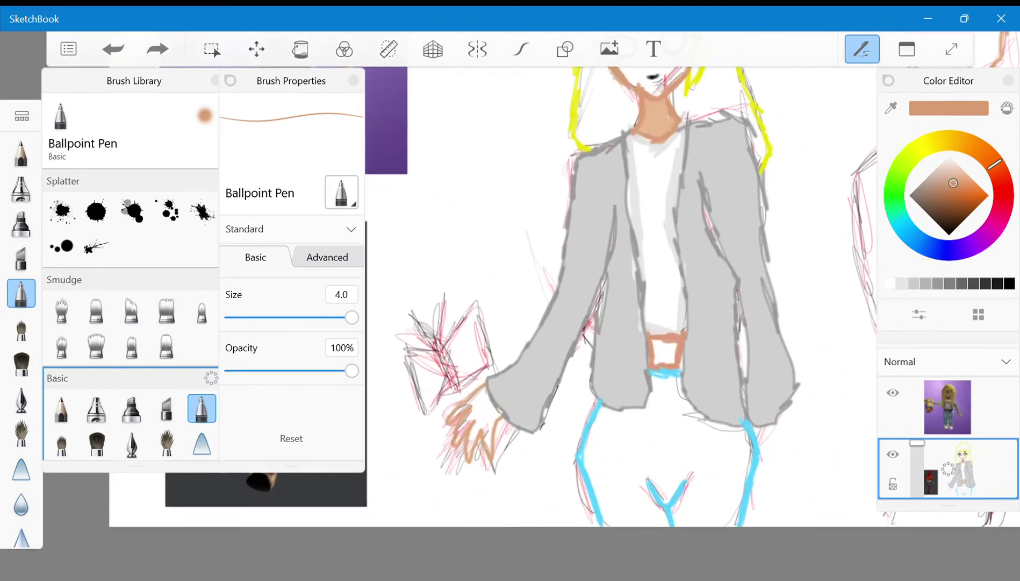
{"action": "left_click", "coordinate": [594, 326]}
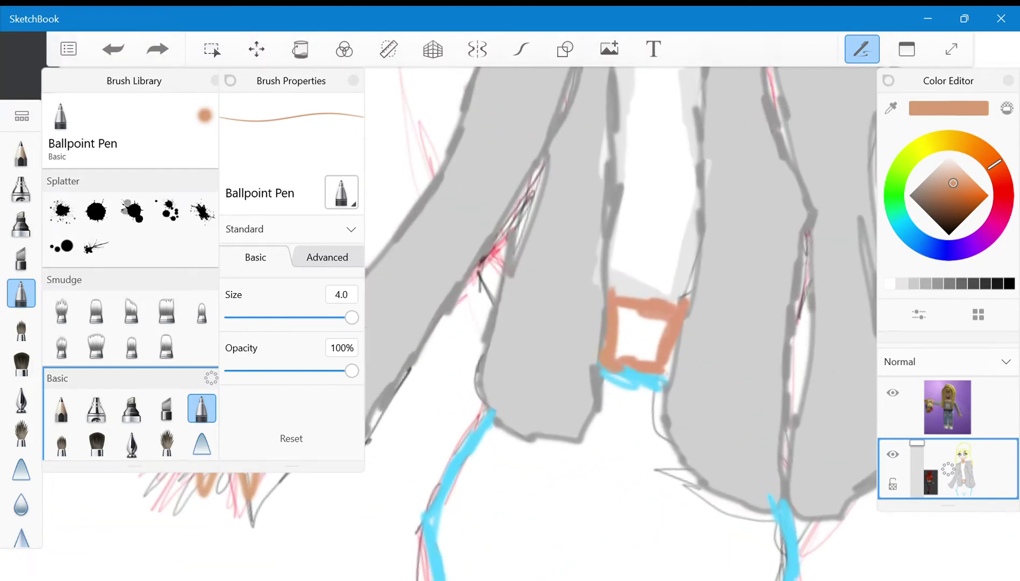
{"action": "mouse_move", "coordinate": [665, 370]}
{"action": "left_mouse_down"}
{"action": "mouse_move", "coordinate": [672, 350]}
{"action": "mouse_move", "coordinate": [621, 310]}
{"action": "left_mouse_up"}
Resample peach from the skin swatch and colour in the inside of the left girl's midriff.
{"action": "scroll", "coordinate": [698, 411], "scroll_direction": "down", "scroll_amount": 5}
{"action": "scroll", "coordinate": [621, 322], "scroll_direction": "down", "scroll_amount": 5}
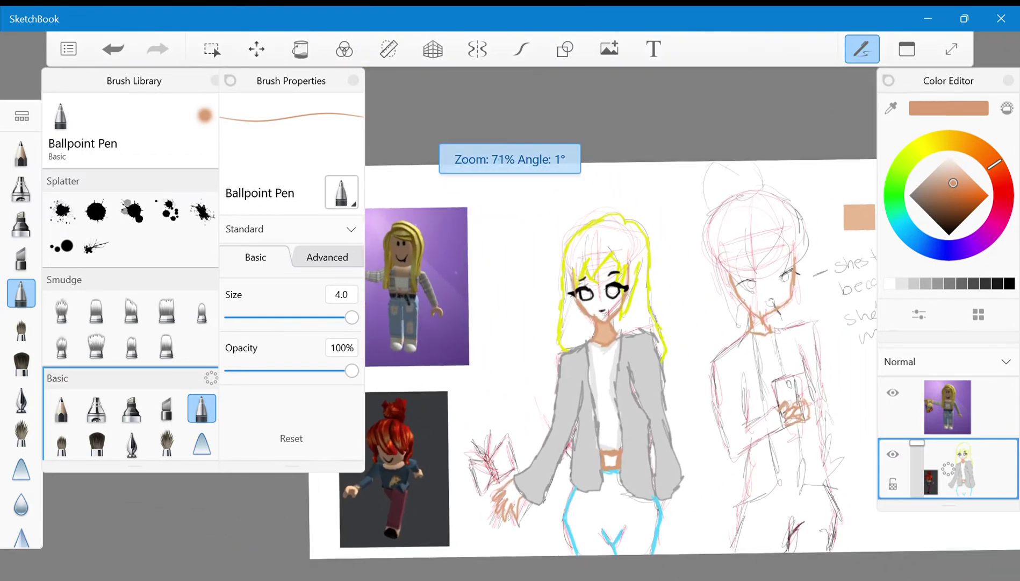
{"action": "scroll", "coordinate": [621, 322], "scroll_direction": "up", "scroll_amount": 2}
{"action": "scroll", "coordinate": [621, 376], "scroll_direction": "down", "scroll_amount": 4}
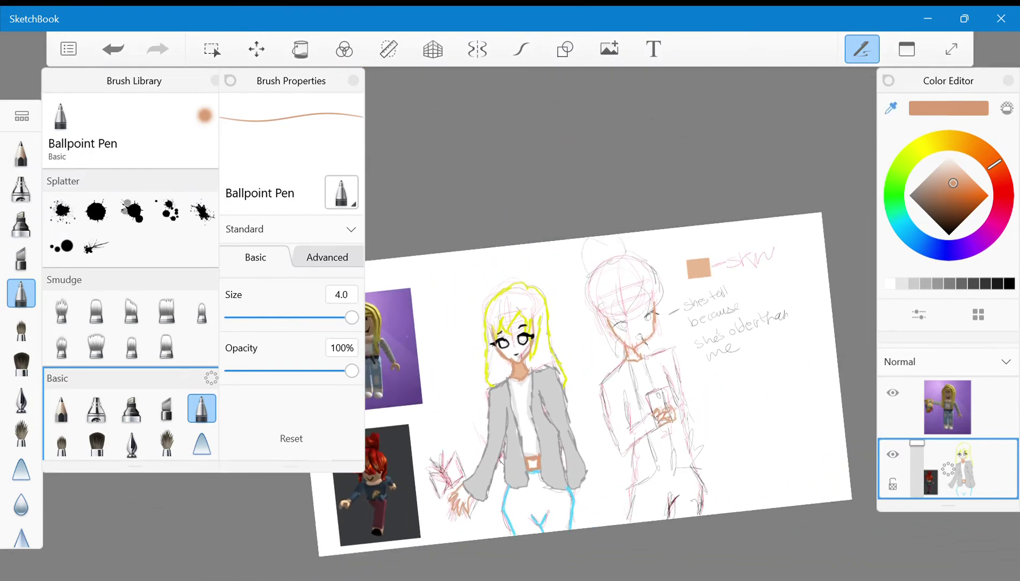
{"action": "left_click", "coordinate": [891, 108]}
{"action": "left_click_drag", "start_coordinate": [511, 215], "coordinate": [699, 267]}
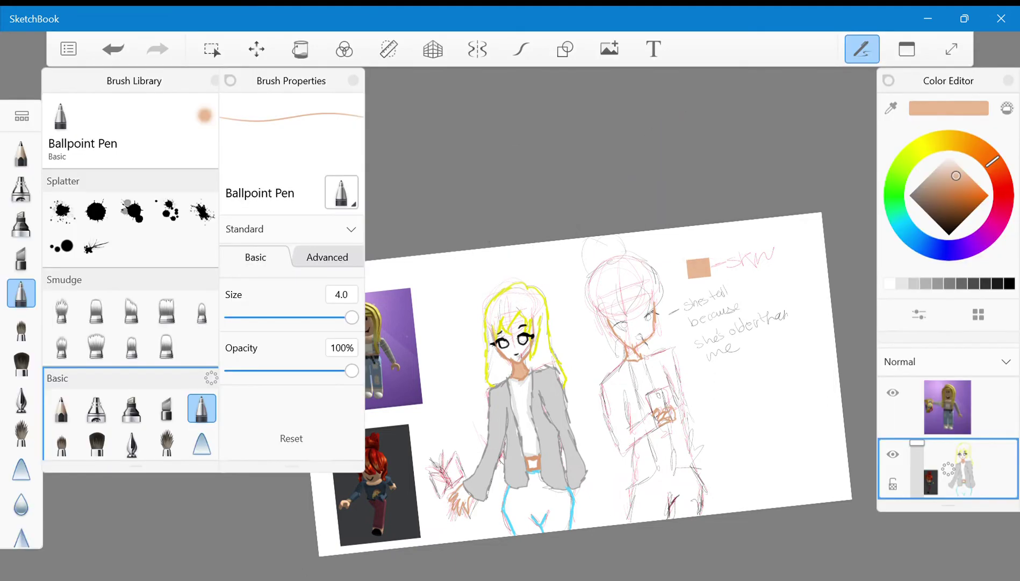
{"action": "scroll", "coordinate": [534, 472], "scroll_direction": "up", "scroll_amount": 10}
{"action": "mouse_move", "coordinate": [497, 367]}
{"action": "left_mouse_down"}
{"action": "mouse_move", "coordinate": [487, 408]}
{"action": "mouse_move", "coordinate": [524, 380]}
{"action": "mouse_move", "coordinate": [550, 384]}
{"action": "mouse_move", "coordinate": [533, 425]}
{"action": "mouse_move", "coordinate": [529, 389]}
{"action": "mouse_move", "coordinate": [511, 428]}
{"action": "left_mouse_up"}
{"action": "mouse_move", "coordinate": [508, 384]}
{"action": "left_mouse_down"}
{"action": "mouse_move", "coordinate": [497, 428]}
{"action": "mouse_move", "coordinate": [482, 414]}
{"action": "left_mouse_up"}
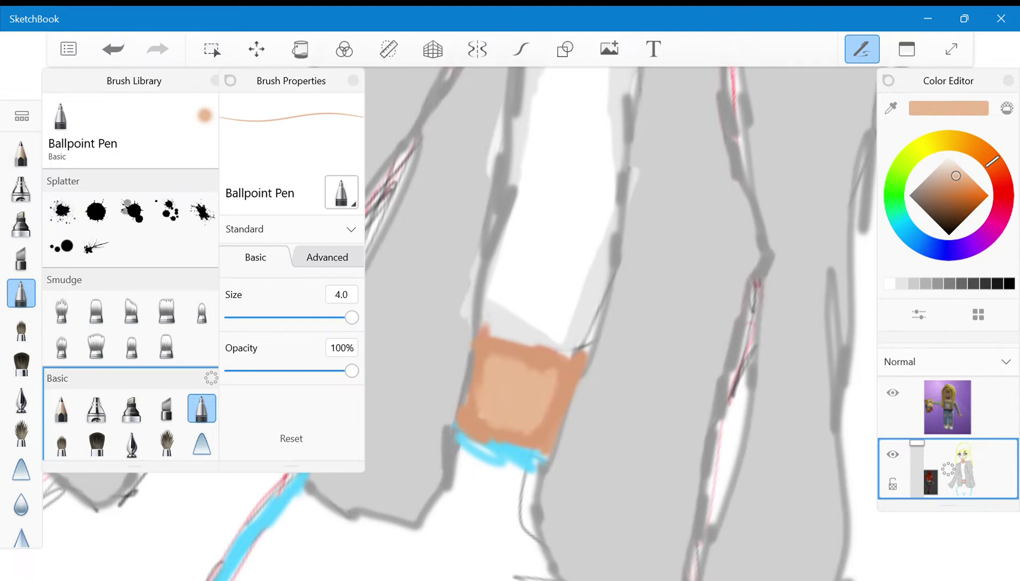
Colour in the left girl's outstretched hand and fingers in peach, closing the gaps up to the jacket cuff.
{"action": "scroll", "coordinate": [570, 344], "scroll_direction": "down", "scroll_amount": 5}
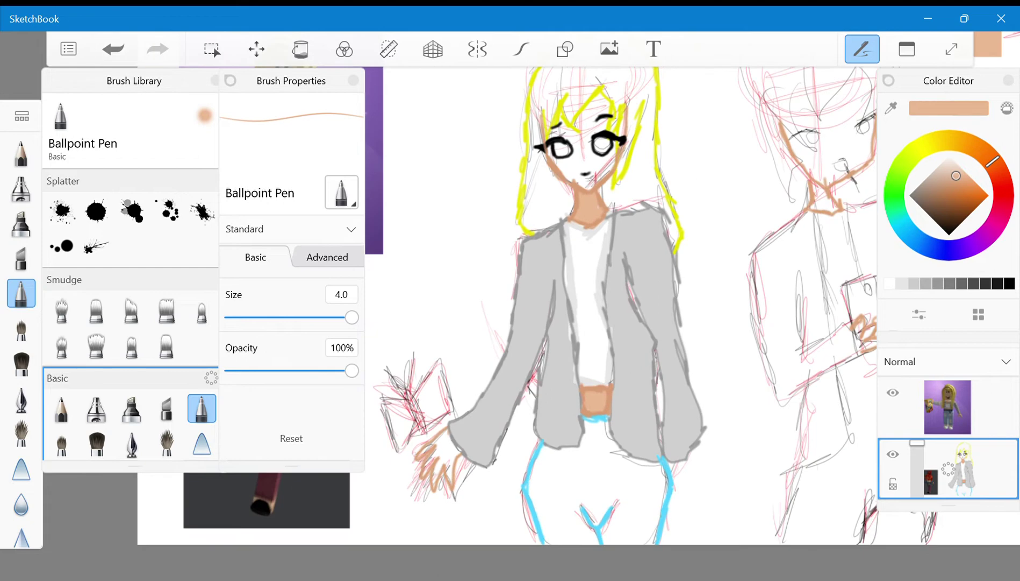
{"action": "scroll", "coordinate": [484, 409], "scroll_direction": "up", "scroll_amount": 5}
{"action": "scroll", "coordinate": [538, 344], "scroll_direction": "up", "scroll_amount": 2}
{"action": "mouse_move", "coordinate": [456, 352]}
{"action": "left_mouse_down"}
{"action": "mouse_move", "coordinate": [395, 411]}
{"action": "mouse_move", "coordinate": [519, 292]}
{"action": "mouse_move", "coordinate": [419, 520]}
{"action": "left_mouse_up"}
{"action": "mouse_move", "coordinate": [441, 483]}
{"action": "left_mouse_down"}
{"action": "mouse_move", "coordinate": [515, 374]}
{"action": "mouse_move", "coordinate": [530, 320]}
{"action": "mouse_move", "coordinate": [525, 293]}
{"action": "left_mouse_up"}
{"action": "mouse_move", "coordinate": [522, 381]}
{"action": "left_mouse_down"}
{"action": "mouse_move", "coordinate": [492, 345]}
{"action": "mouse_move", "coordinate": [476, 564]}
{"action": "mouse_move", "coordinate": [564, 333]}
{"action": "left_mouse_up"}
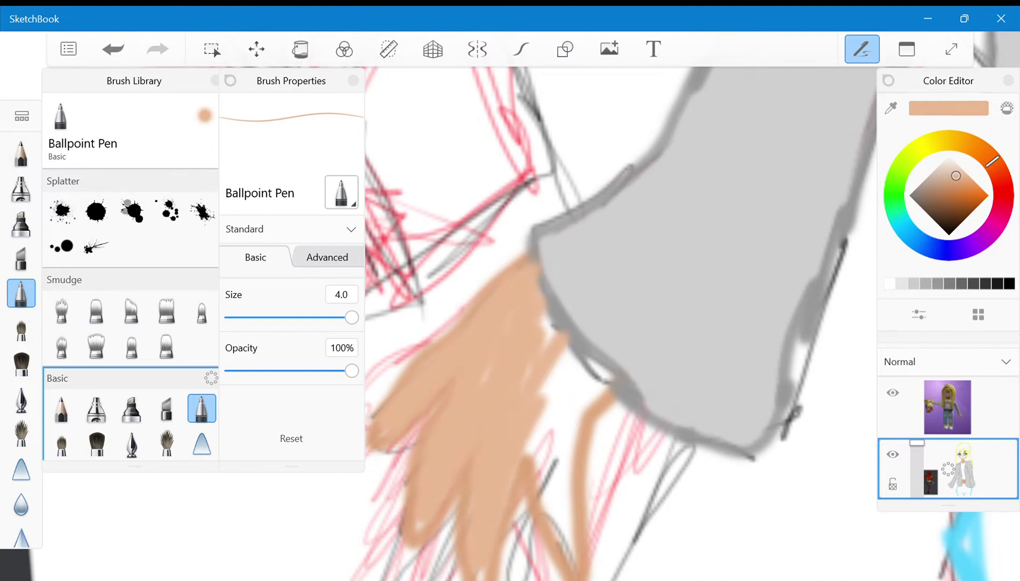
{"action": "mouse_move", "coordinate": [530, 430]}
{"action": "left_mouse_down"}
{"action": "mouse_move", "coordinate": [561, 537]}
{"action": "mouse_move", "coordinate": [570, 430]}
{"action": "left_mouse_up"}
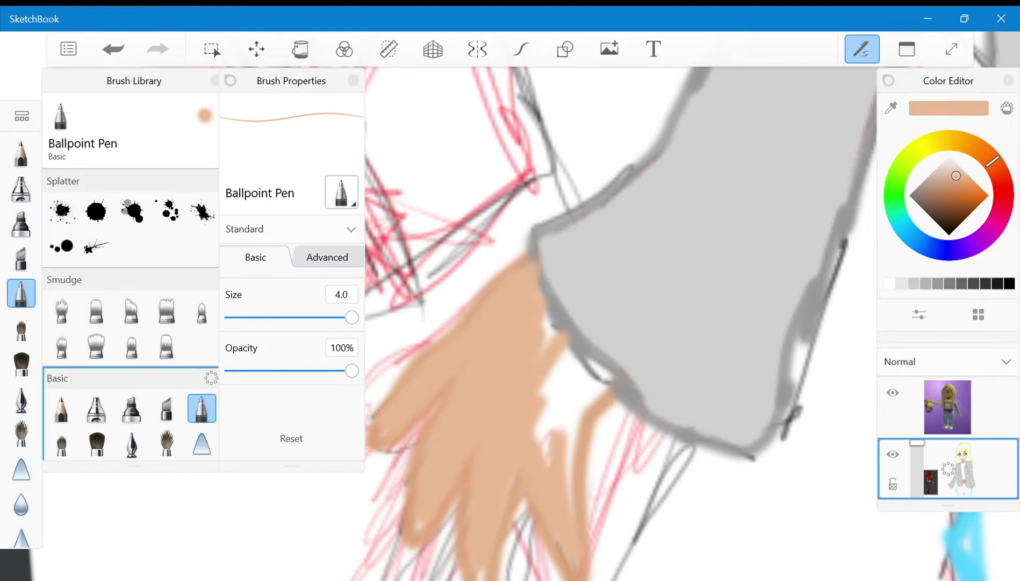
{"action": "left_click_drag", "start_coordinate": [584, 371], "coordinate": [554, 489]}
{"action": "left_click_drag", "start_coordinate": [543, 344], "coordinate": [549, 457]}
{"action": "left_click_drag", "start_coordinate": [544, 317], "coordinate": [585, 413]}
{"action": "mouse_move", "coordinate": [574, 351]}
{"action": "left_mouse_down"}
{"action": "mouse_move", "coordinate": [602, 404]}
{"action": "mouse_move", "coordinate": [571, 500]}
{"action": "left_mouse_up"}
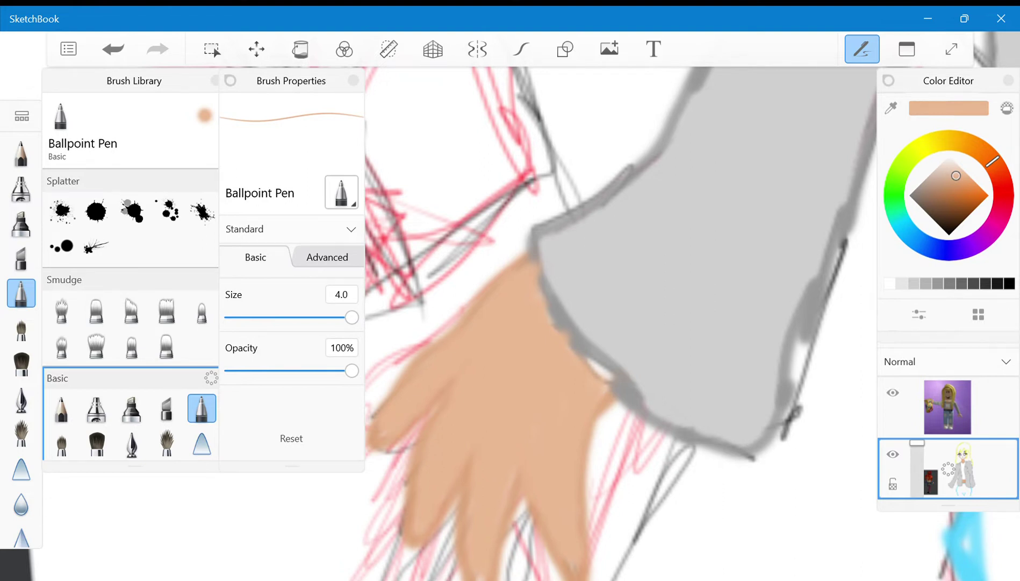
Switch to a darker skin tone and add a short shading stroke on the back of the left girl's hand.
{"action": "left_click_drag", "start_coordinate": [508, 216], "coordinate": [375, 355]}
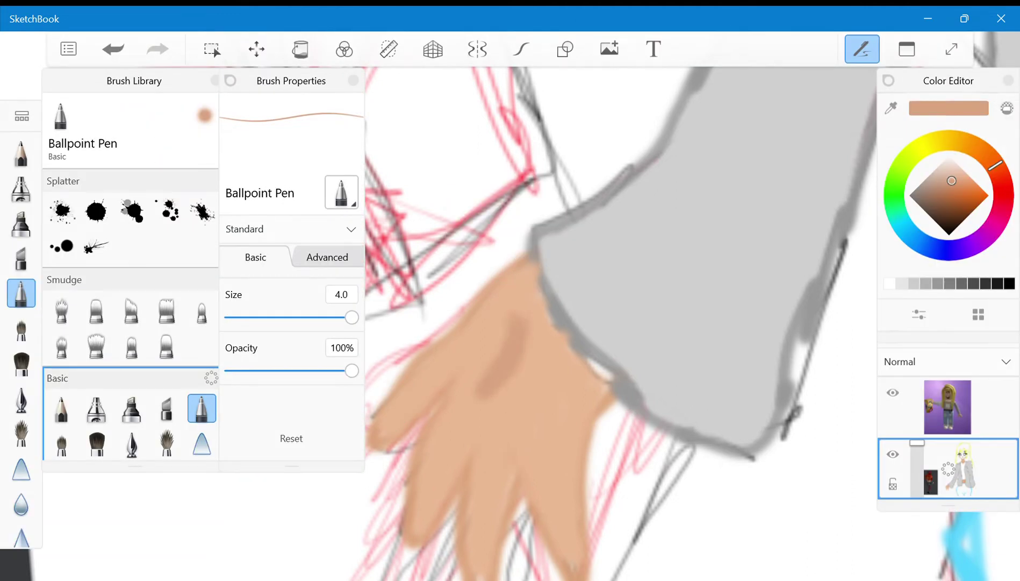
{"action": "scroll", "coordinate": [621, 323], "scroll_direction": "down", "scroll_amount": 10}
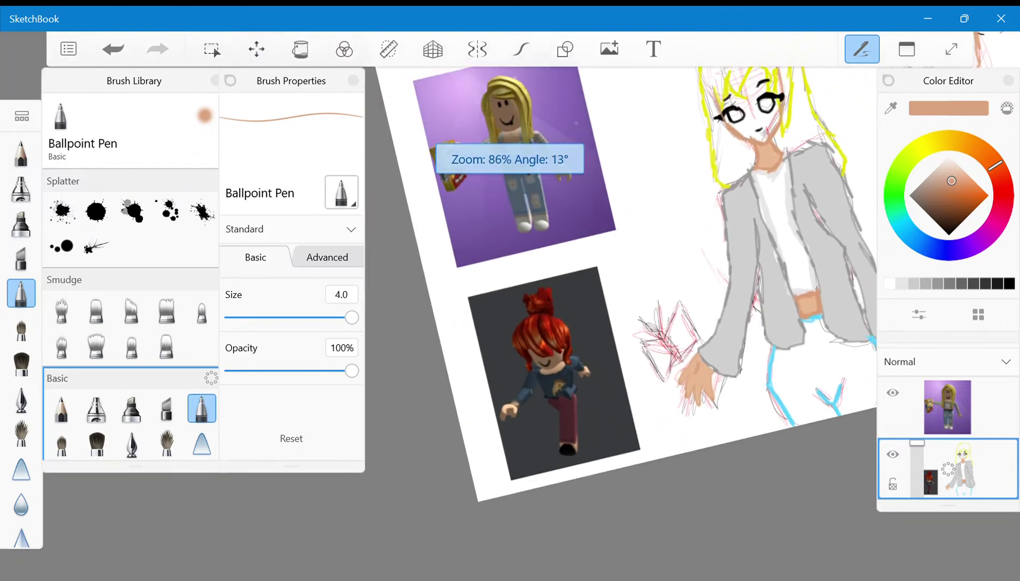
{"action": "scroll", "coordinate": [621, 322], "scroll_direction": "down", "scroll_amount": 5}
{"action": "scroll", "coordinate": [621, 323], "scroll_direction": "up", "scroll_amount": 5}
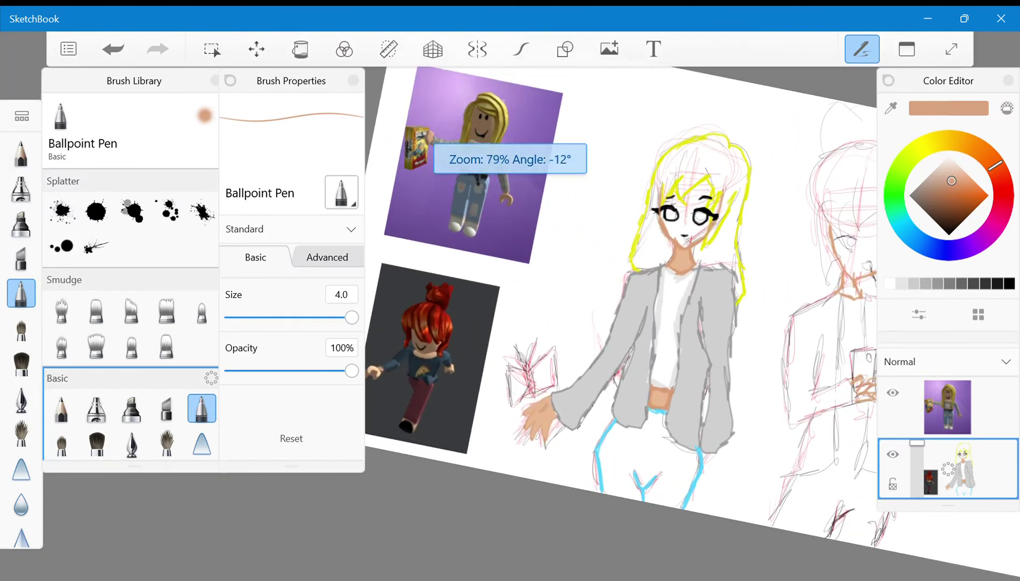
Sample the blue of the left girl's jeans outline, colour in the jeans in a lighter blue, and draw pocket lines in the outline blue.
{"action": "left_click", "coordinate": [891, 108]}
{"action": "left_click_drag", "start_coordinate": [553, 506], "coordinate": [549, 516]}
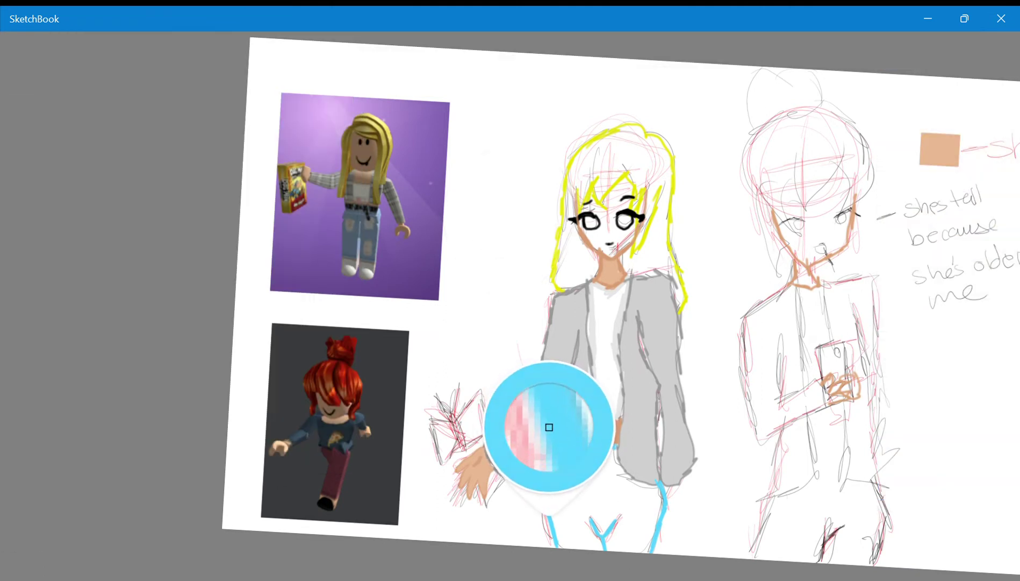
{"action": "left_click_drag", "start_coordinate": [549, 427], "coordinate": [549, 427]}
{"action": "left_click", "coordinate": [967, 173]}
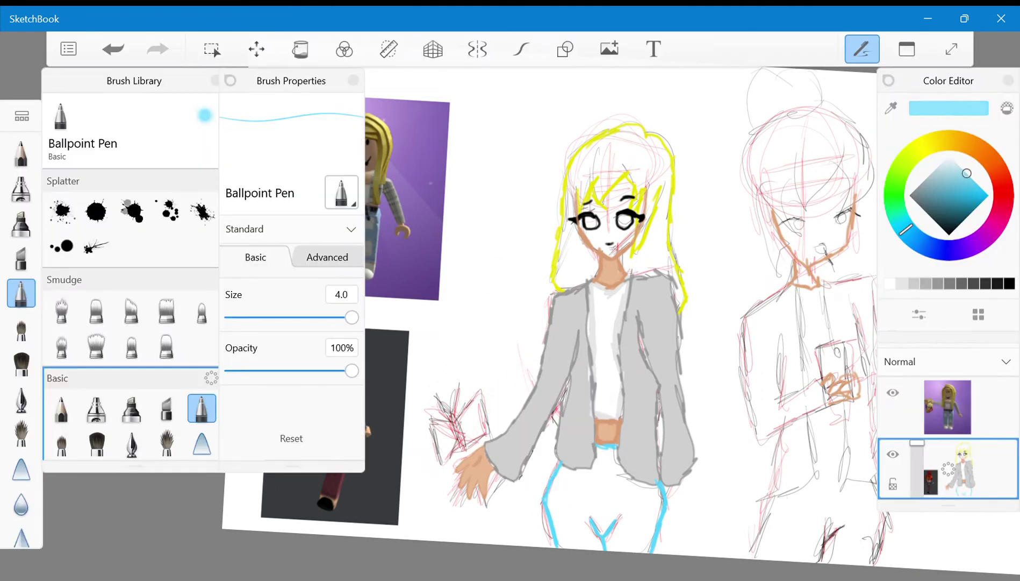
{"action": "left_click", "coordinate": [301, 49]}
{"action": "left_click", "coordinate": [605, 490]}
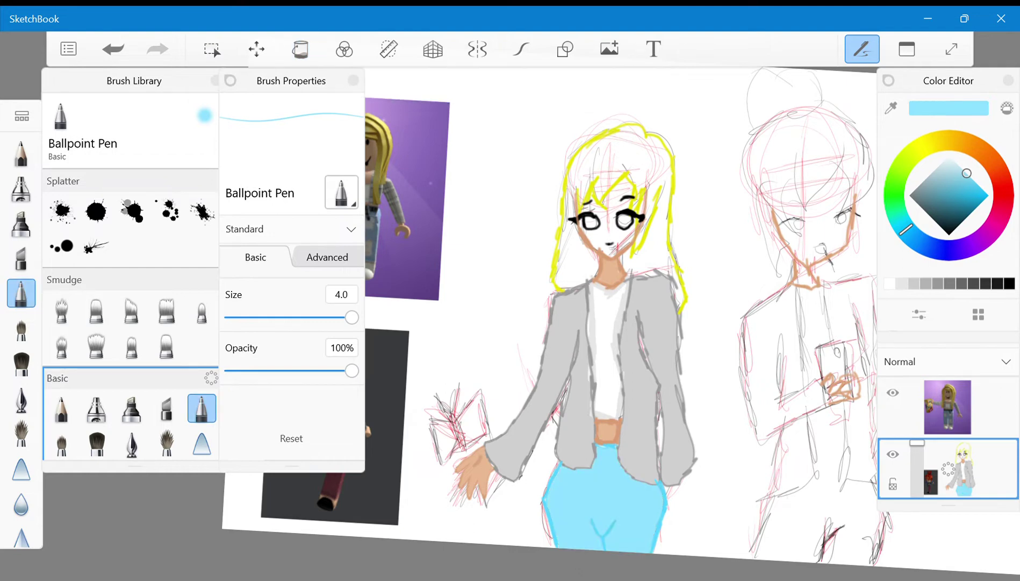
{"action": "key", "text": "Tab"}
{"action": "left_click", "coordinate": [547, 418]}
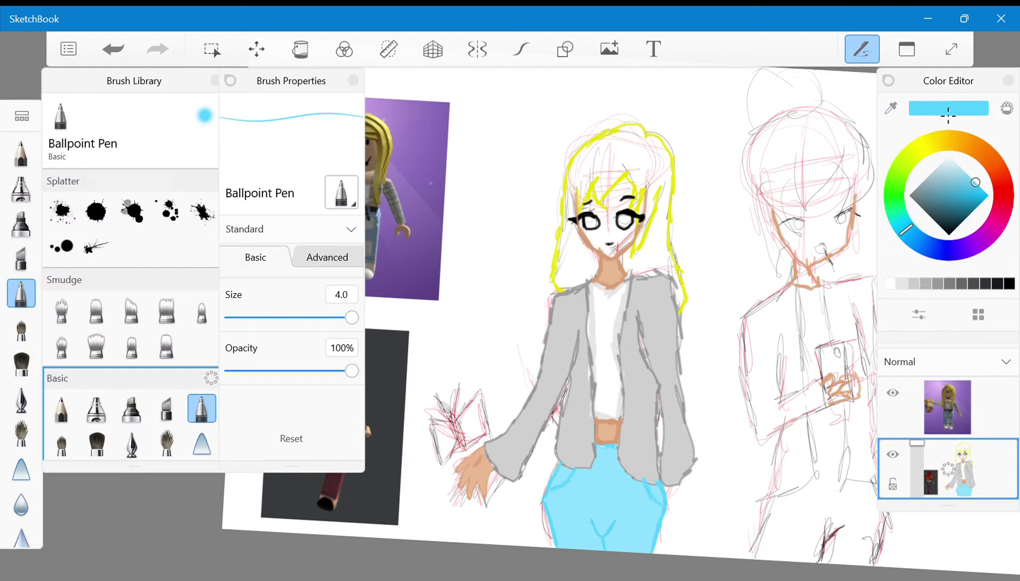
Paint a black belt across the waist of the left girl's jeans and outline a dark yellow buckle on it.
{"action": "mouse_move", "coordinate": [976, 181]}
{"action": "left_mouse_down"}
{"action": "mouse_move", "coordinate": [937, 217]}
{"action": "mouse_move", "coordinate": [949, 234]}
{"action": "left_mouse_up"}
{"action": "mouse_move", "coordinate": [594, 454]}
{"action": "left_mouse_down"}
{"action": "mouse_move", "coordinate": [617, 454]}
{"action": "mouse_move", "coordinate": [596, 445]}
{"action": "left_mouse_up"}
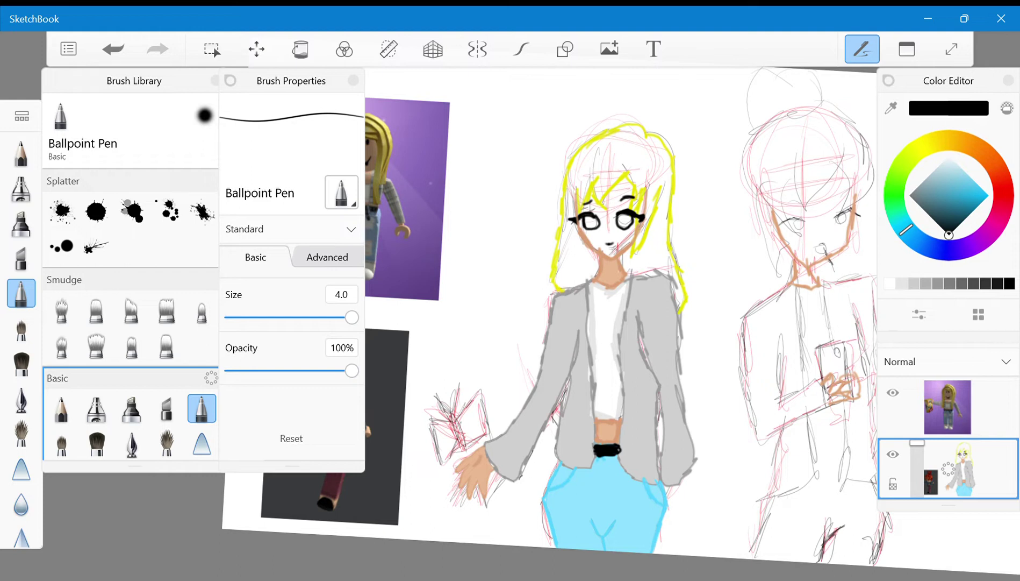
{"action": "left_click", "coordinate": [943, 140]}
{"action": "left_click_drag", "start_coordinate": [966, 195], "coordinate": [977, 206]}
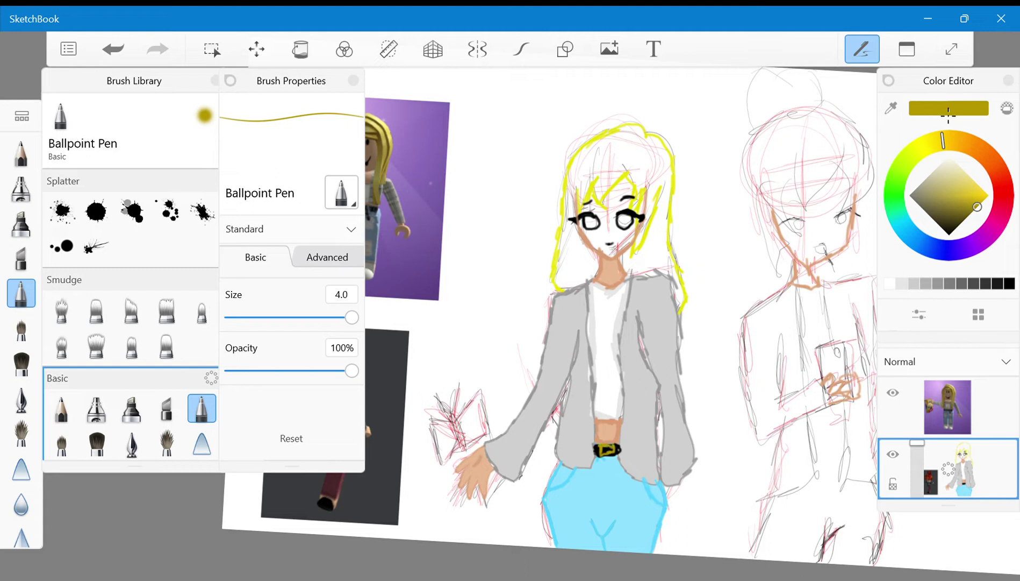
Undo the buckle outline, repaint it as a dark yellow block on the belt, and fill its centre with brighter yellow.
{"action": "scroll", "coordinate": [607, 446], "scroll_direction": "up", "scroll_amount": 10}
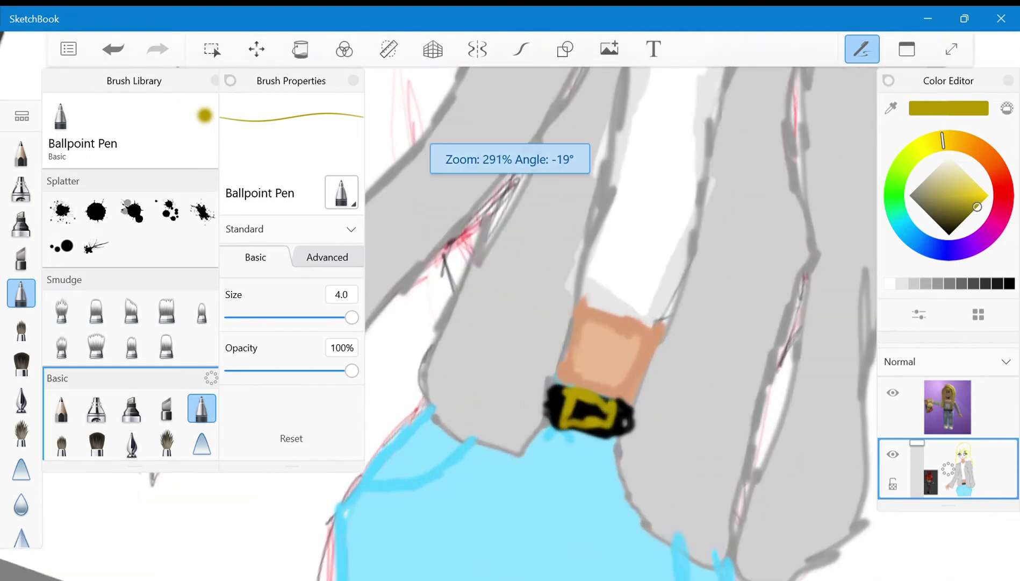
{"action": "key", "text": "ctrl+z"}
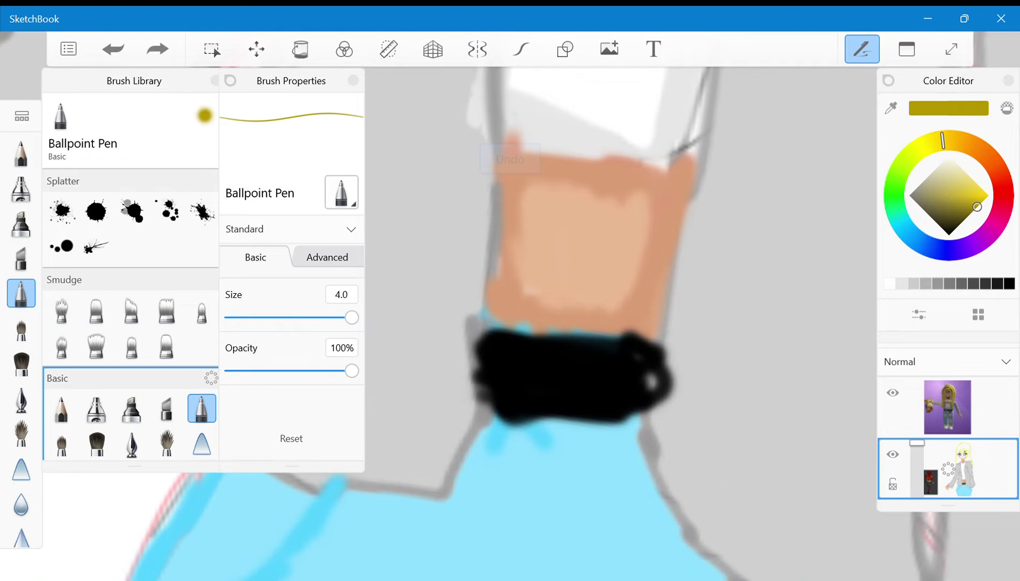
{"action": "mouse_move", "coordinate": [524, 335]}
{"action": "left_mouse_down"}
{"action": "mouse_move", "coordinate": [525, 406]}
{"action": "mouse_move", "coordinate": [574, 422]}
{"action": "mouse_move", "coordinate": [597, 344]}
{"action": "mouse_move", "coordinate": [617, 352]}
{"action": "mouse_move", "coordinate": [622, 416]}
{"action": "mouse_move", "coordinate": [543, 411]}
{"action": "left_mouse_up"}
{"action": "mouse_move", "coordinate": [553, 376]}
{"action": "left_mouse_down"}
{"action": "mouse_move", "coordinate": [561, 368]}
{"action": "mouse_move", "coordinate": [578, 379]}
{"action": "mouse_move", "coordinate": [539, 359]}
{"action": "mouse_move", "coordinate": [545, 402]}
{"action": "left_mouse_up"}
{"action": "left_click", "coordinate": [987, 198]}
{"action": "mouse_move", "coordinate": [540, 350]}
{"action": "left_mouse_down"}
{"action": "mouse_move", "coordinate": [564, 412]}
{"action": "mouse_move", "coordinate": [597, 409]}
{"action": "mouse_move", "coordinate": [615, 377]}
{"action": "mouse_move", "coordinate": [605, 349]}
{"action": "mouse_move", "coordinate": [553, 357]}
{"action": "mouse_move", "coordinate": [555, 382]}
{"action": "left_mouse_up"}
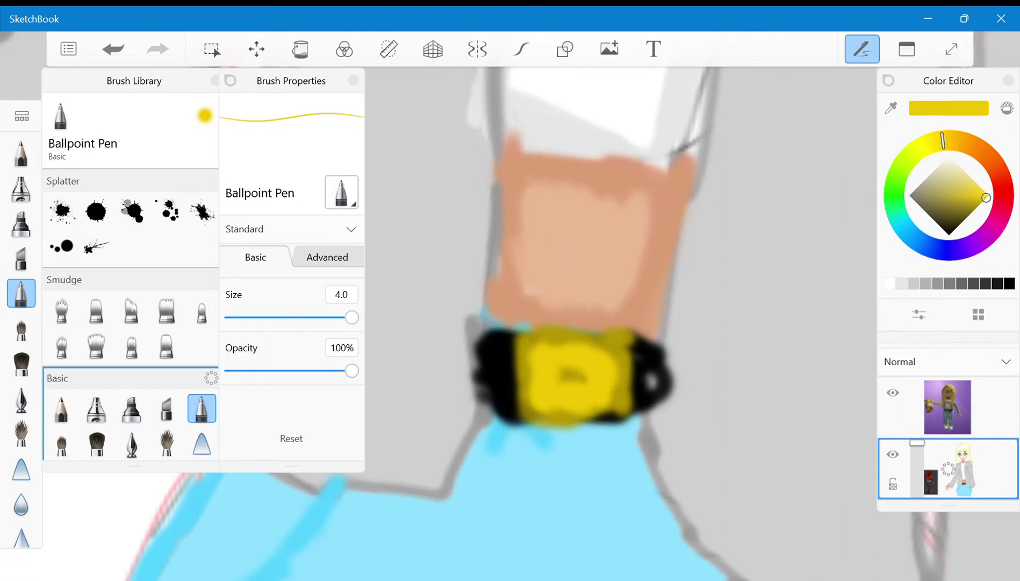
Sample peach from the left girl's neck and colour in her face, working around the eyes, eyebrows and fringe.
{"action": "scroll", "coordinate": [621, 344], "scroll_direction": "down", "scroll_amount": 10}
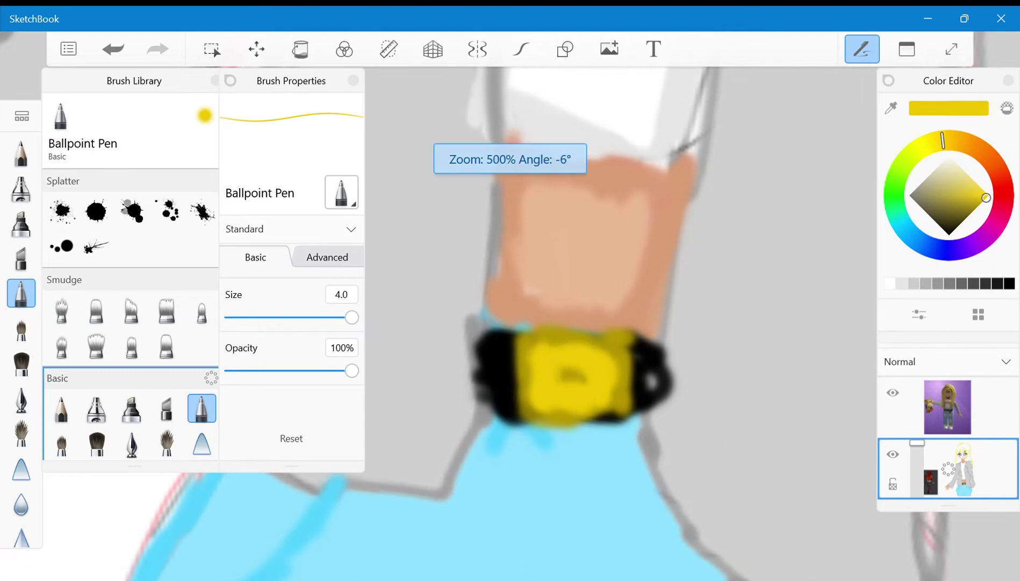
{"action": "scroll", "coordinate": [648, 311], "scroll_direction": "down", "scroll_amount": 2}
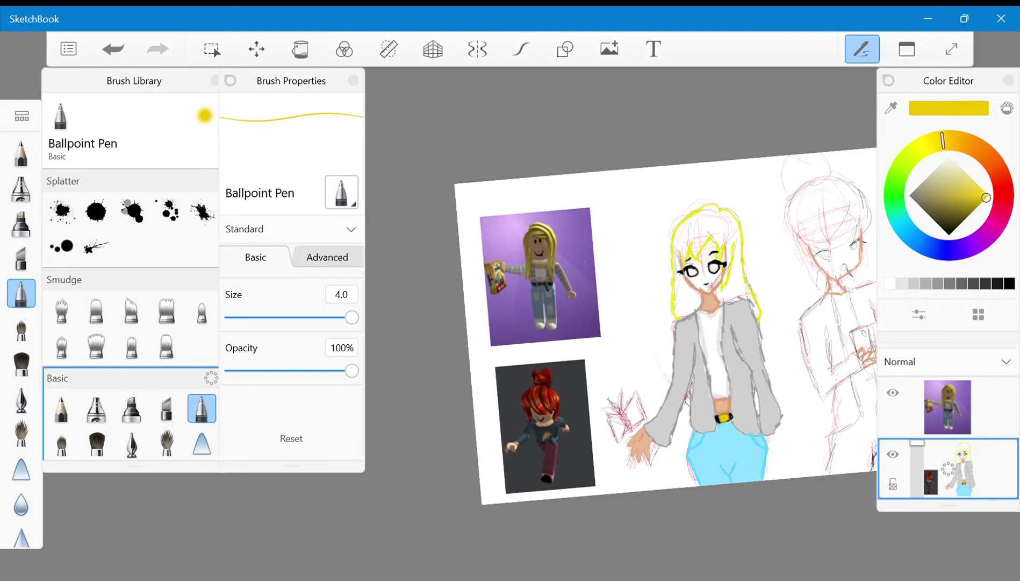
{"action": "scroll", "coordinate": [699, 269], "scroll_direction": "up", "scroll_amount": 6}
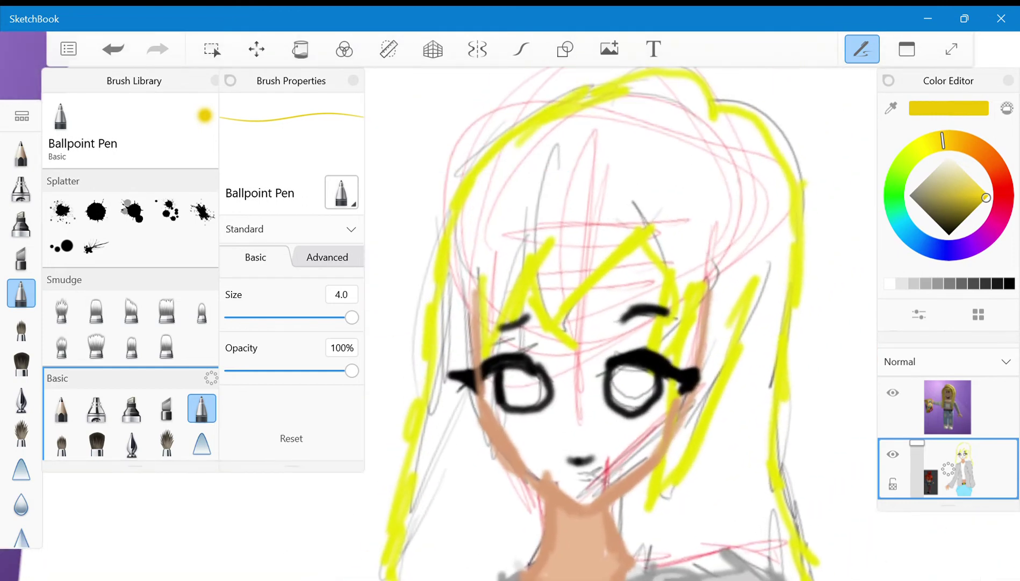
{"action": "left_click_drag", "start_coordinate": [510, 216], "coordinate": [579, 537]}
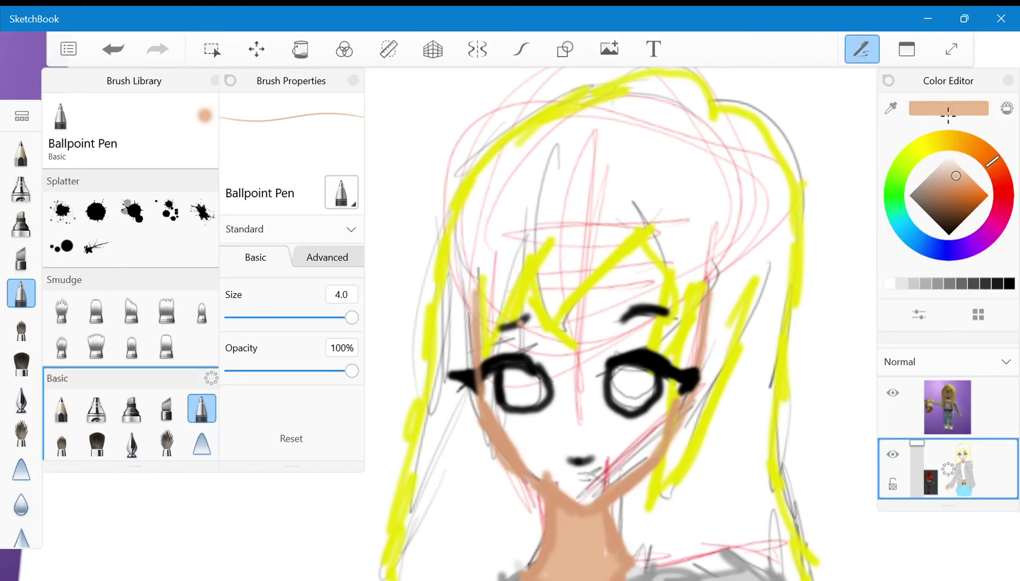
{"action": "mouse_move", "coordinate": [508, 333]}
{"action": "left_mouse_down"}
{"action": "mouse_move", "coordinate": [499, 347]}
{"action": "mouse_move", "coordinate": [549, 316]}
{"action": "mouse_move", "coordinate": [530, 288]}
{"action": "mouse_move", "coordinate": [540, 344]}
{"action": "mouse_move", "coordinate": [510, 347]}
{"action": "mouse_move", "coordinate": [546, 364]}
{"action": "mouse_move", "coordinate": [551, 344]}
{"action": "mouse_move", "coordinate": [559, 365]}
{"action": "mouse_move", "coordinate": [597, 318]}
{"action": "mouse_move", "coordinate": [575, 328]}
{"action": "mouse_move", "coordinate": [595, 290]}
{"action": "mouse_move", "coordinate": [645, 252]}
{"action": "mouse_move", "coordinate": [626, 260]}
{"action": "mouse_move", "coordinate": [658, 290]}
{"action": "mouse_move", "coordinate": [661, 268]}
{"action": "mouse_move", "coordinate": [657, 298]}
{"action": "mouse_move", "coordinate": [624, 307]}
{"action": "mouse_move", "coordinate": [619, 283]}
{"action": "mouse_move", "coordinate": [565, 398]}
{"action": "mouse_move", "coordinate": [574, 442]}
{"action": "mouse_move", "coordinate": [562, 374]}
{"action": "mouse_move", "coordinate": [559, 390]}
{"action": "mouse_move", "coordinate": [522, 419]}
{"action": "mouse_move", "coordinate": [557, 414]}
{"action": "mouse_move", "coordinate": [499, 425]}
{"action": "mouse_move", "coordinate": [521, 423]}
{"action": "left_mouse_up"}
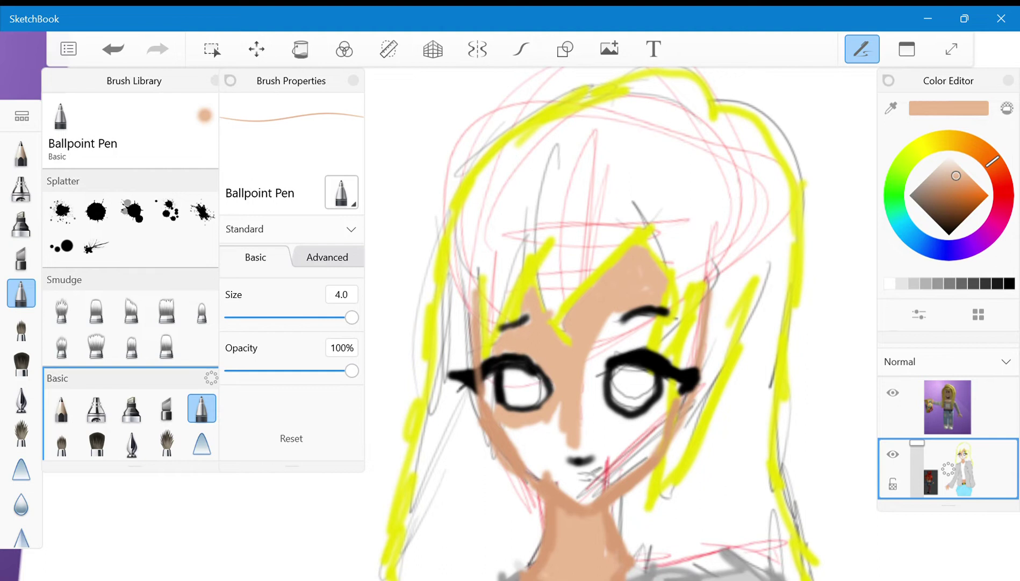
{"action": "mouse_move", "coordinate": [600, 329]}
{"action": "left_mouse_down"}
{"action": "mouse_move", "coordinate": [643, 319]}
{"action": "mouse_move", "coordinate": [648, 336]}
{"action": "mouse_move", "coordinate": [588, 368]}
{"action": "mouse_move", "coordinate": [591, 435]}
{"action": "mouse_move", "coordinate": [604, 371]}
{"action": "mouse_move", "coordinate": [602, 436]}
{"action": "mouse_move", "coordinate": [543, 445]}
{"action": "mouse_move", "coordinate": [538, 409]}
{"action": "mouse_move", "coordinate": [538, 443]}
{"action": "mouse_move", "coordinate": [521, 451]}
{"action": "mouse_move", "coordinate": [516, 432]}
{"action": "mouse_move", "coordinate": [532, 473]}
{"action": "mouse_move", "coordinate": [540, 463]}
{"action": "mouse_move", "coordinate": [551, 481]}
{"action": "mouse_move", "coordinate": [559, 446]}
{"action": "mouse_move", "coordinate": [565, 492]}
{"action": "mouse_move", "coordinate": [561, 443]}
{"action": "mouse_move", "coordinate": [572, 481]}
{"action": "mouse_move", "coordinate": [581, 446]}
{"action": "mouse_move", "coordinate": [589, 503]}
{"action": "mouse_move", "coordinate": [640, 449]}
{"action": "left_mouse_up"}
{"action": "mouse_move", "coordinate": [648, 446]}
{"action": "left_mouse_down"}
{"action": "mouse_move", "coordinate": [640, 465]}
{"action": "mouse_move", "coordinate": [664, 403]}
{"action": "mouse_move", "coordinate": [598, 472]}
{"action": "mouse_move", "coordinate": [606, 451]}
{"action": "mouse_move", "coordinate": [591, 454]}
{"action": "mouse_move", "coordinate": [589, 420]}
{"action": "mouse_move", "coordinate": [610, 408]}
{"action": "mouse_move", "coordinate": [621, 427]}
{"action": "left_mouse_up"}
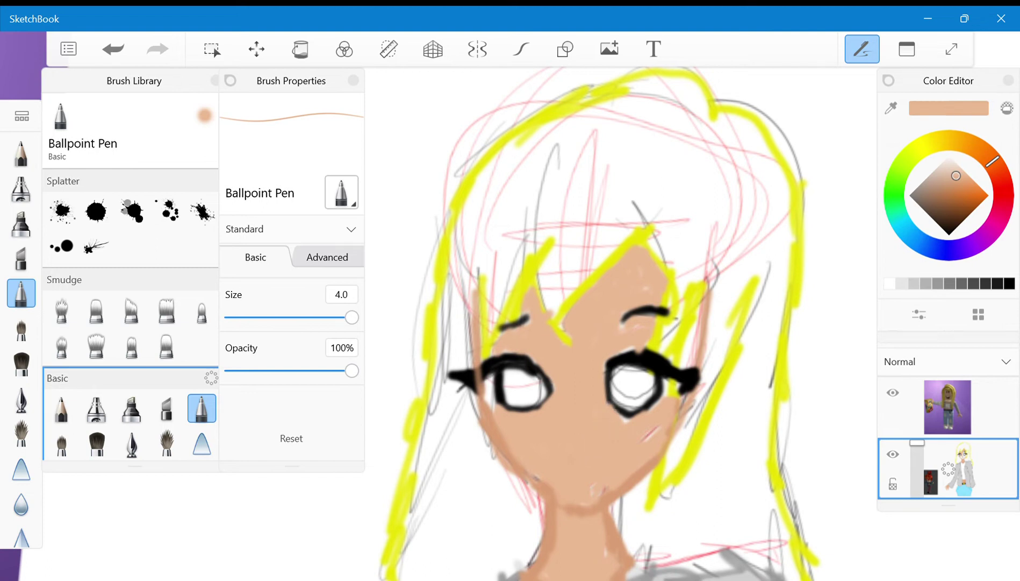
Paint small pink lips on the left girl's face and draw a short black mouth stroke over them.
{"action": "left_click", "coordinate": [1003, 201]}
{"action": "left_click_drag", "start_coordinate": [987, 194], "coordinate": [968, 175]}
{"action": "left_click_drag", "start_coordinate": [575, 471], "coordinate": [593, 468]}
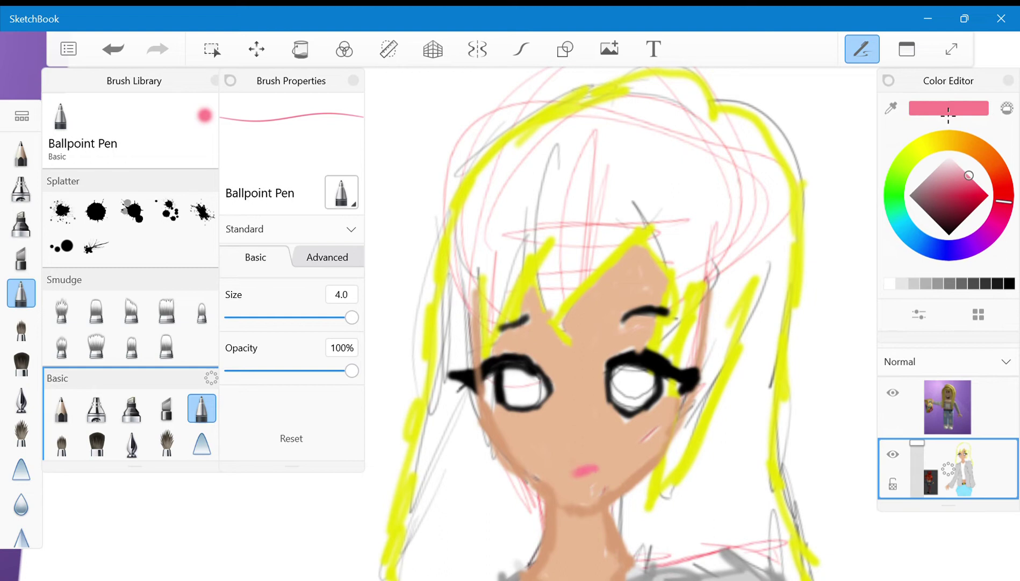
{"action": "left_click_drag", "start_coordinate": [968, 176], "coordinate": [948, 235]}
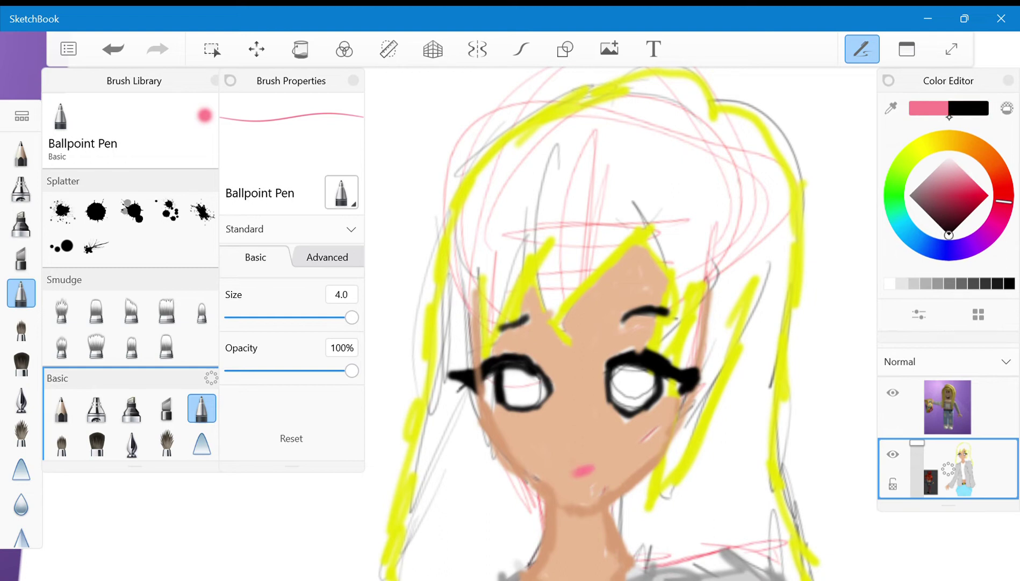
{"action": "left_click_drag", "start_coordinate": [572, 471], "coordinate": [597, 463]}
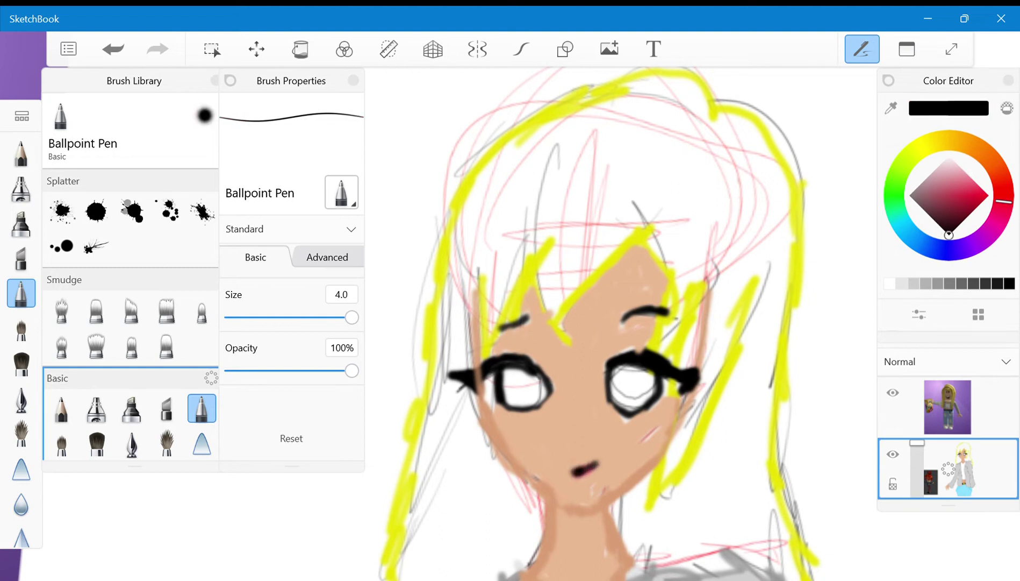
{"action": "left_click", "coordinate": [960, 167]}
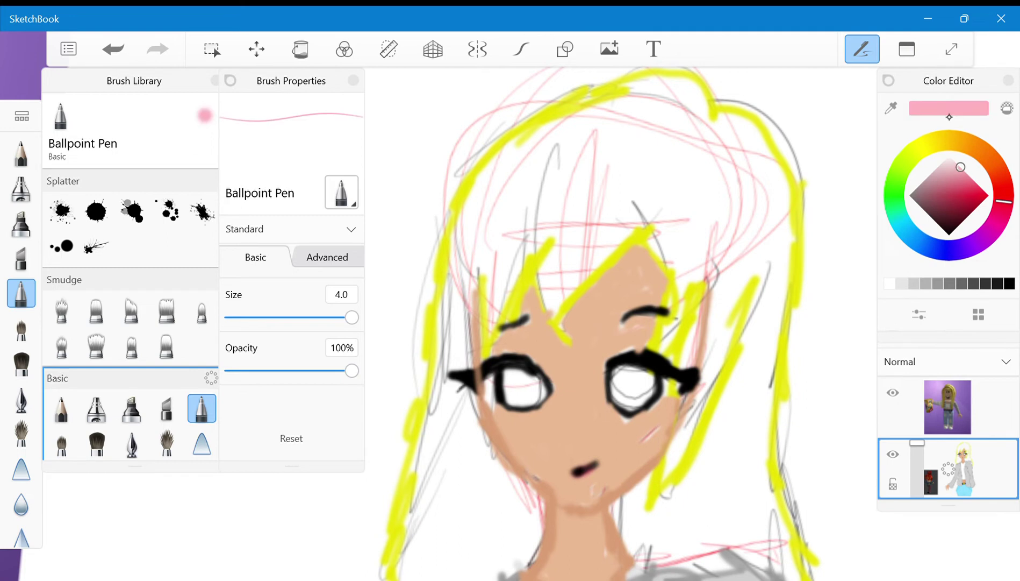
{"action": "left_click", "coordinate": [900, 221]}
{"action": "left_click_drag", "start_coordinate": [620, 377], "coordinate": [620, 404]}
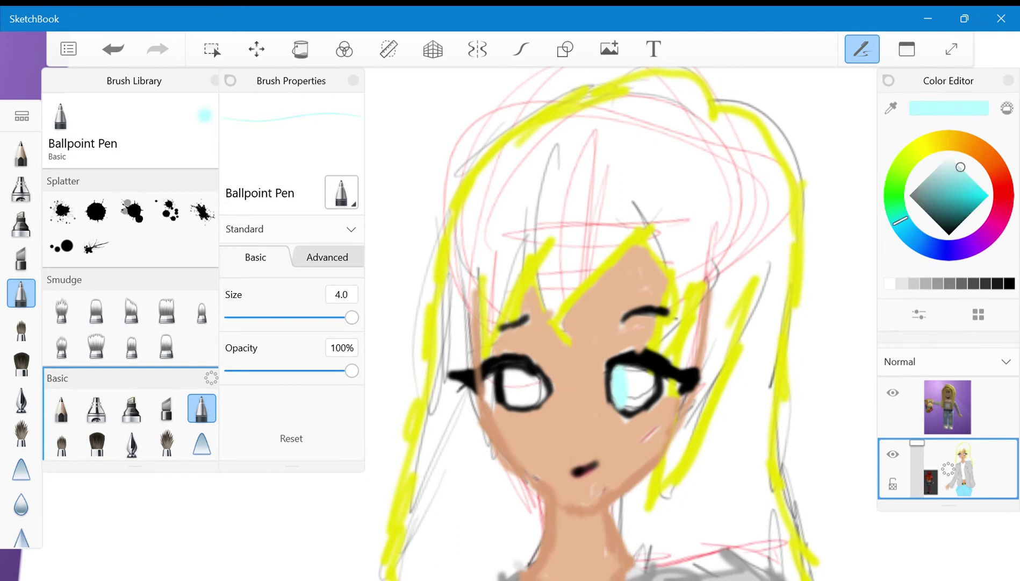
{"action": "key", "text": "ctrl+z"}
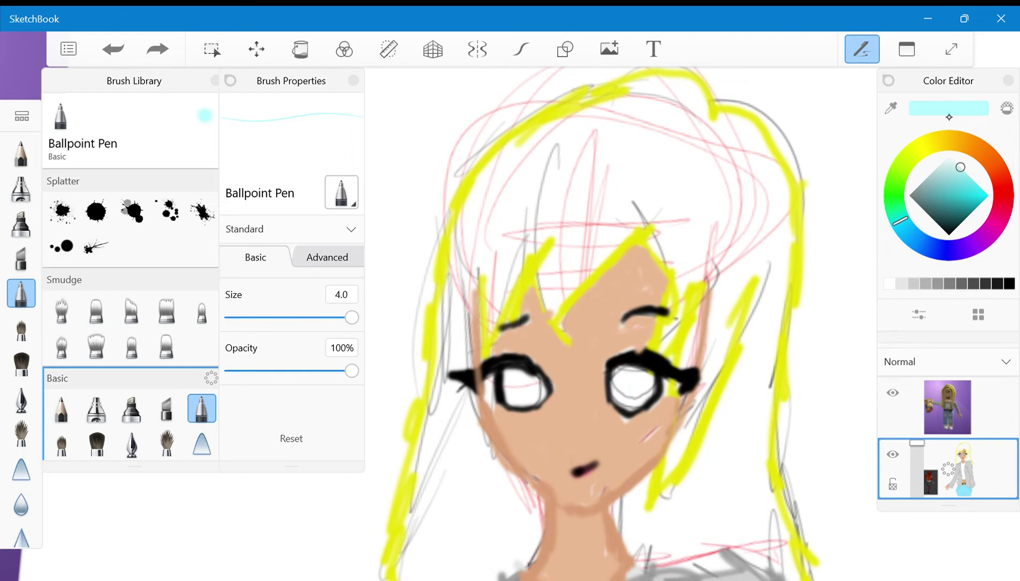
Colour the left girl's right-hand iris in graded blues, from bright blue in the lower half to lighter blue near the lashes.
{"action": "left_click", "coordinate": [989, 195]}
{"action": "left_click_drag", "start_coordinate": [900, 220], "coordinate": [906, 229]}
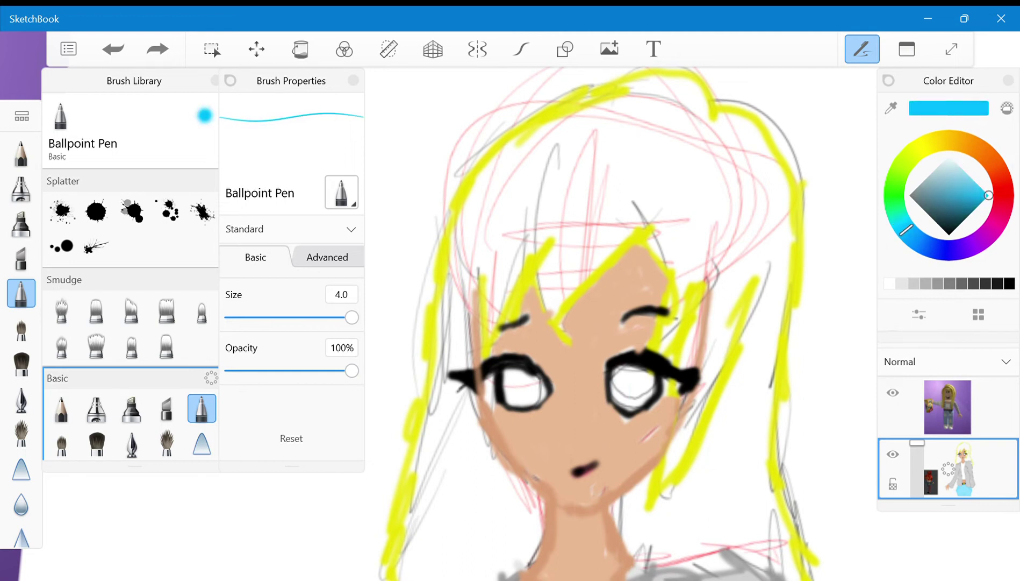
{"action": "mouse_move", "coordinate": [614, 387]}
{"action": "left_mouse_down"}
{"action": "mouse_move", "coordinate": [610, 405]}
{"action": "mouse_move", "coordinate": [624, 398]}
{"action": "mouse_move", "coordinate": [637, 410]}
{"action": "mouse_move", "coordinate": [651, 390]}
{"action": "mouse_move", "coordinate": [618, 391]}
{"action": "left_mouse_up"}
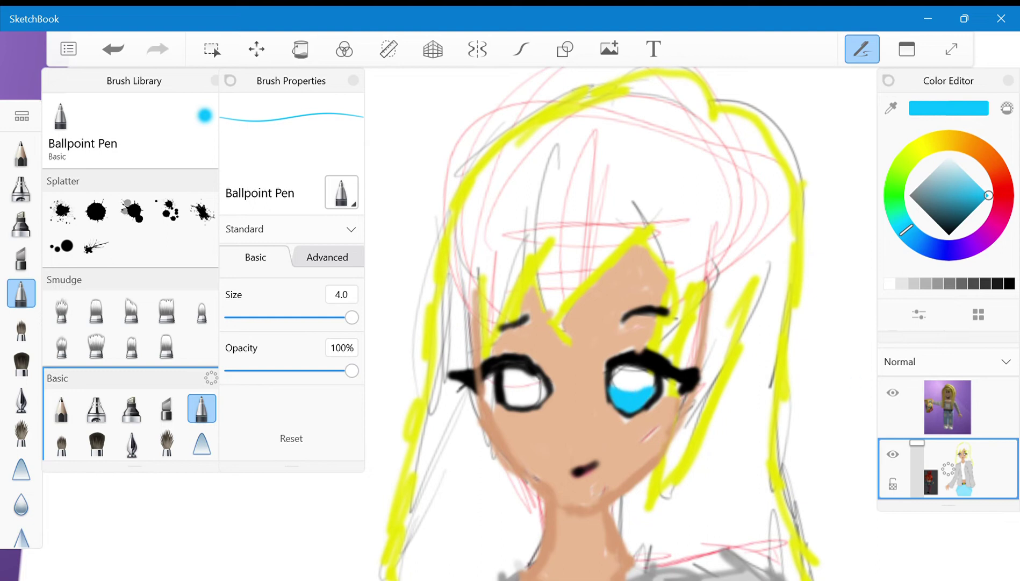
{"action": "left_click_drag", "start_coordinate": [989, 195], "coordinate": [979, 184]}
{"action": "mouse_move", "coordinate": [624, 370]}
{"action": "left_mouse_down"}
{"action": "mouse_move", "coordinate": [618, 382]}
{"action": "mouse_move", "coordinate": [630, 387]}
{"action": "mouse_move", "coordinate": [647, 379]}
{"action": "left_mouse_up"}
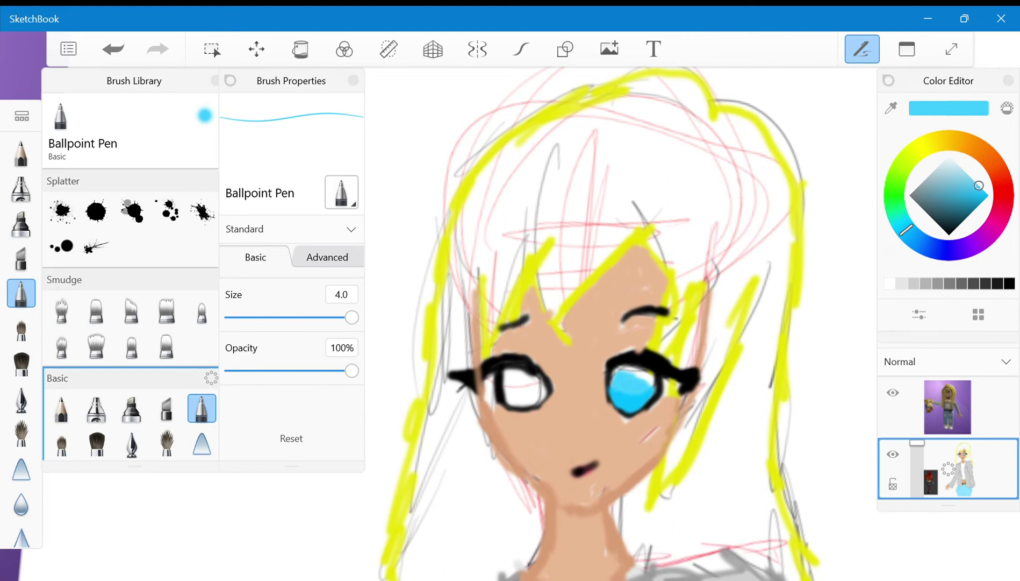
{"action": "left_click_drag", "start_coordinate": [979, 185], "coordinate": [970, 176]}
{"action": "mouse_move", "coordinate": [616, 368]}
{"action": "left_mouse_down"}
{"action": "mouse_move", "coordinate": [646, 377]}
{"action": "mouse_move", "coordinate": [611, 382]}
{"action": "mouse_move", "coordinate": [633, 393]}
{"action": "mouse_move", "coordinate": [629, 385]}
{"action": "left_mouse_up"}
{"action": "left_click", "coordinate": [967, 218]}
{"action": "left_click_drag", "start_coordinate": [968, 216], "coordinate": [956, 162]}
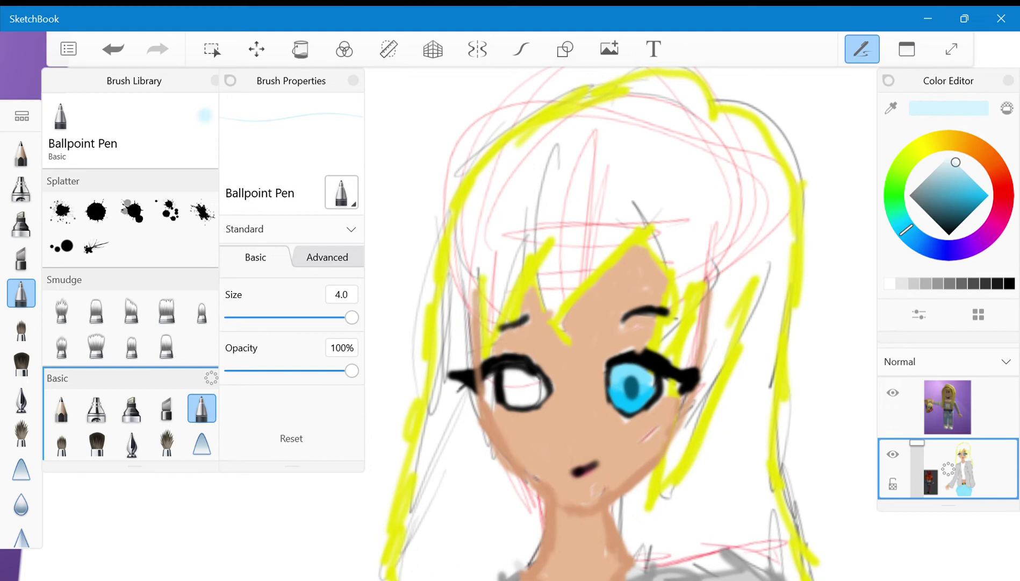
{"action": "key", "text": "ctrl+z"}
Blend the blue shades of the right-hand iris with the Smudge Soft Round Brush, redoing the first smudge stroke.
{"action": "left_click", "coordinate": [134, 378]}
{"action": "left_click", "coordinate": [201, 310]}
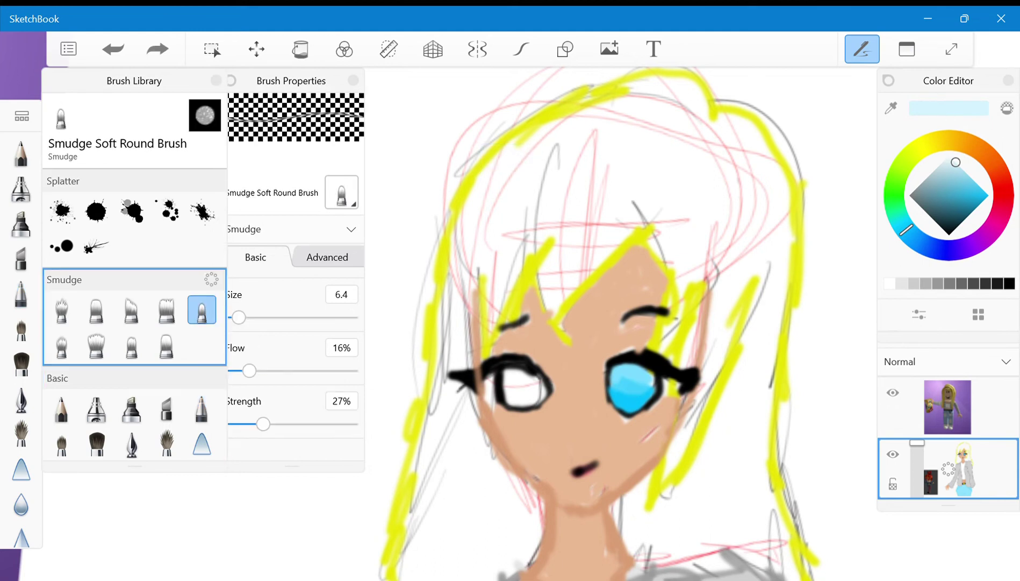
{"action": "mouse_move", "coordinate": [616, 381]}
{"action": "left_mouse_down"}
{"action": "mouse_move", "coordinate": [628, 396]}
{"action": "mouse_move", "coordinate": [620, 378]}
{"action": "mouse_move", "coordinate": [640, 370]}
{"action": "left_mouse_up"}
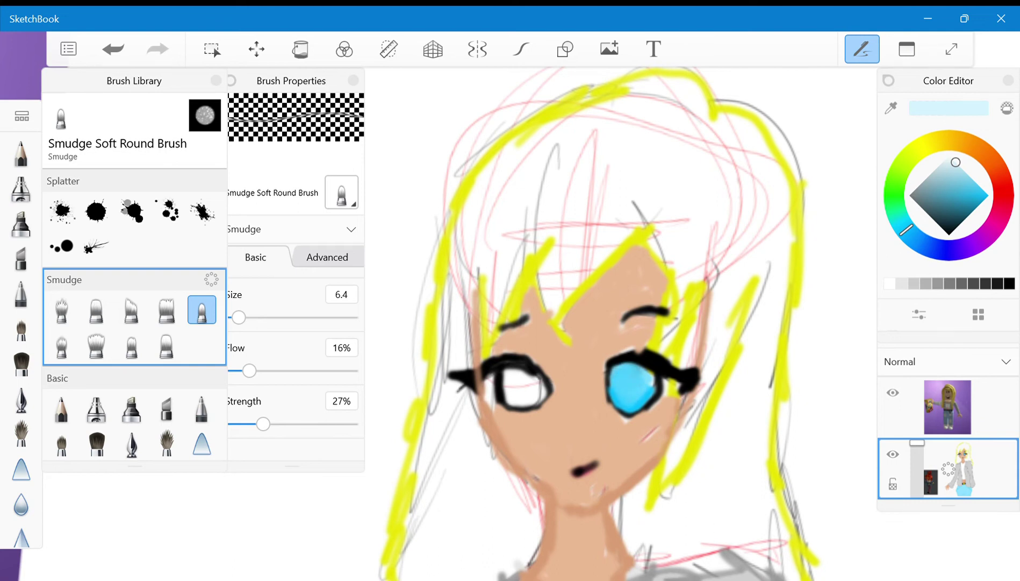
{"action": "key", "text": "ctrl+z"}
{"action": "left_click_drag", "start_coordinate": [634, 397], "coordinate": [625, 410]}
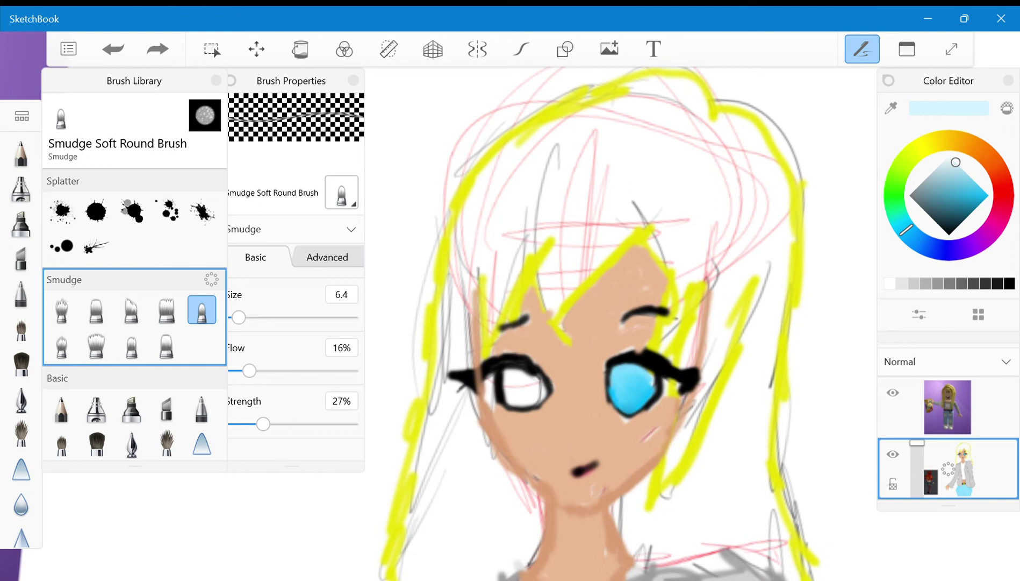
{"action": "left_click_drag", "start_coordinate": [654, 381], "coordinate": [645, 367]}
Paint a dark teal pupil in the blended iris with the Ballpoint Pen and add a near-white highlight at its upper edge.
{"action": "left_click_drag", "start_coordinate": [978, 197], "coordinate": [974, 210]}
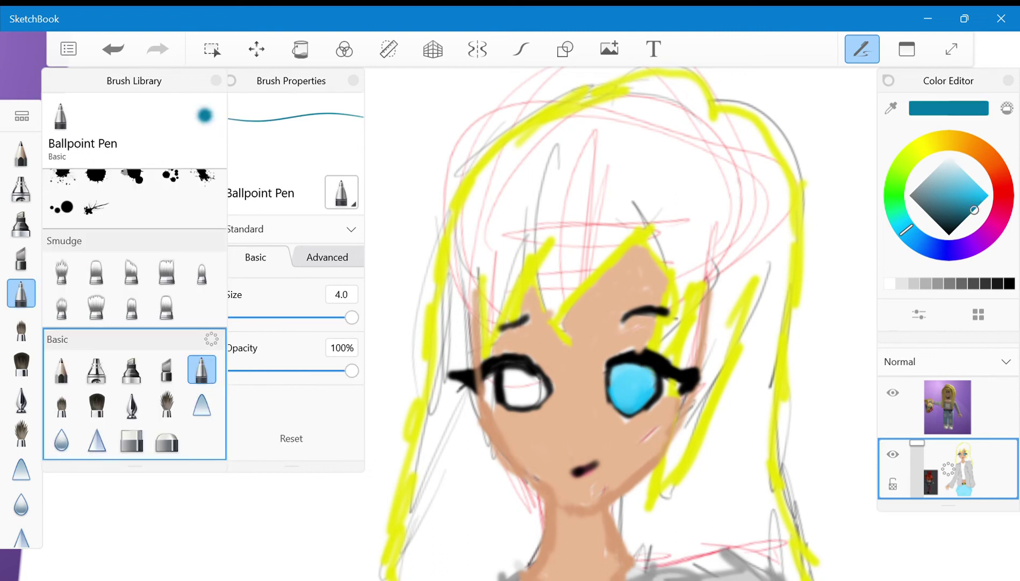
{"action": "left_click_drag", "start_coordinate": [630, 377], "coordinate": [632, 393]}
{"action": "mouse_move", "coordinate": [974, 210]}
{"action": "left_mouse_down"}
{"action": "mouse_move", "coordinate": [964, 169]}
{"action": "mouse_move", "coordinate": [947, 157]}
{"action": "left_mouse_up"}
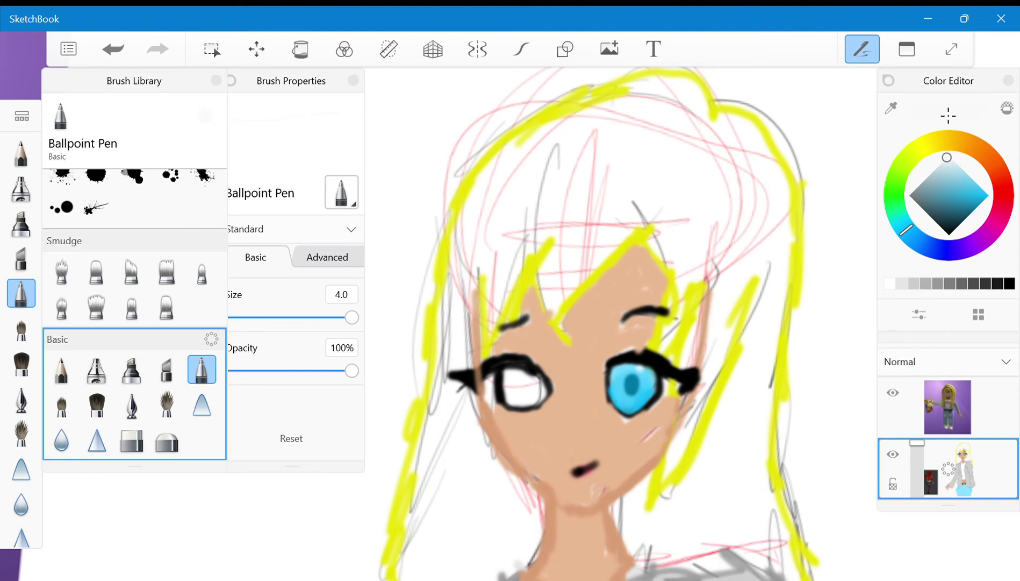
{"action": "left_click_drag", "start_coordinate": [637, 376], "coordinate": [639, 368]}
Add a pale blue reflection stroke along the lower right edge of the coloured iris.
{"action": "left_click_drag", "start_coordinate": [946, 157], "coordinate": [955, 161]}
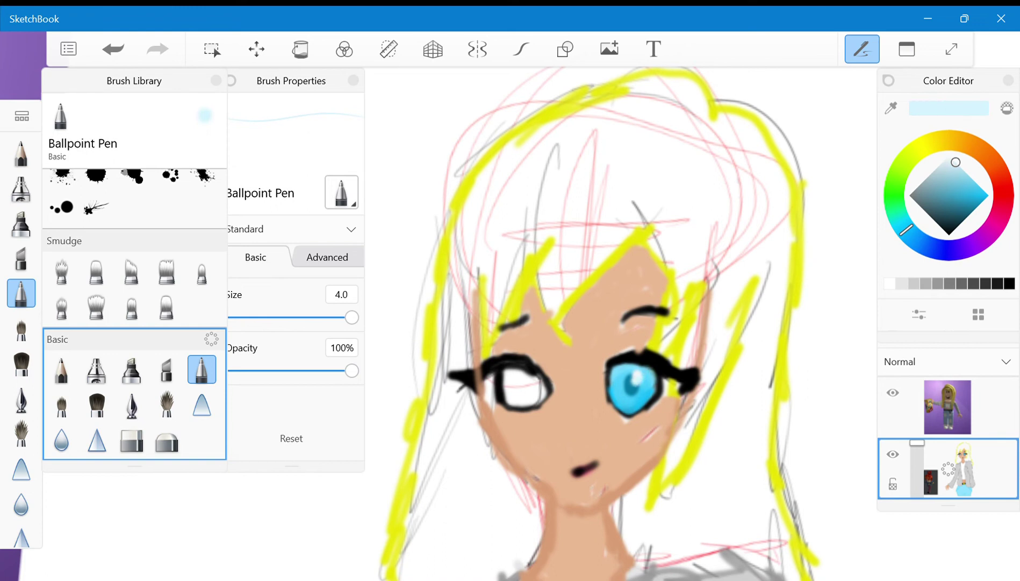
{"action": "scroll", "coordinate": [634, 381], "scroll_direction": "up", "scroll_amount": 10}
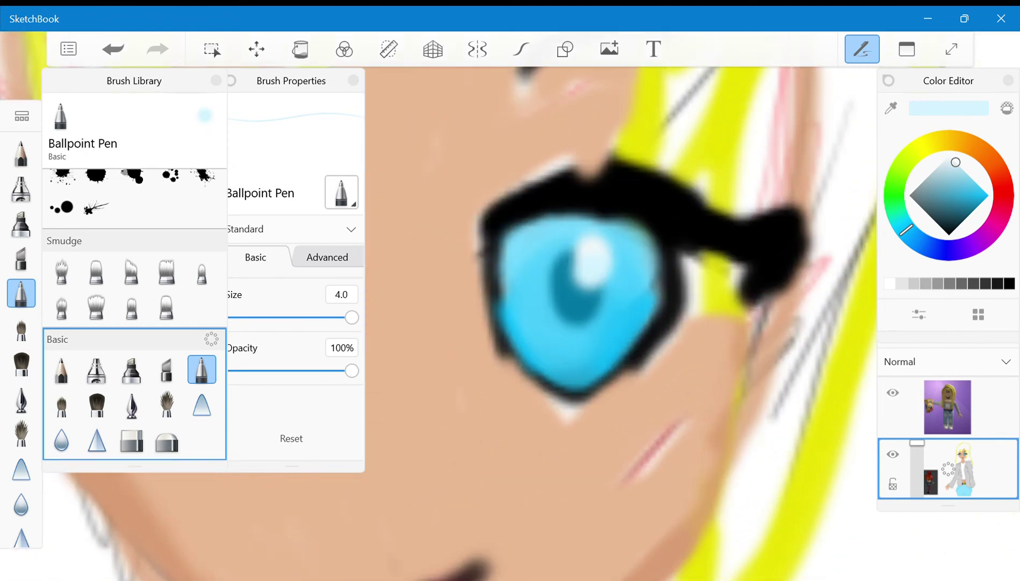
{"action": "left_click_drag", "start_coordinate": [585, 372], "coordinate": [627, 322]}
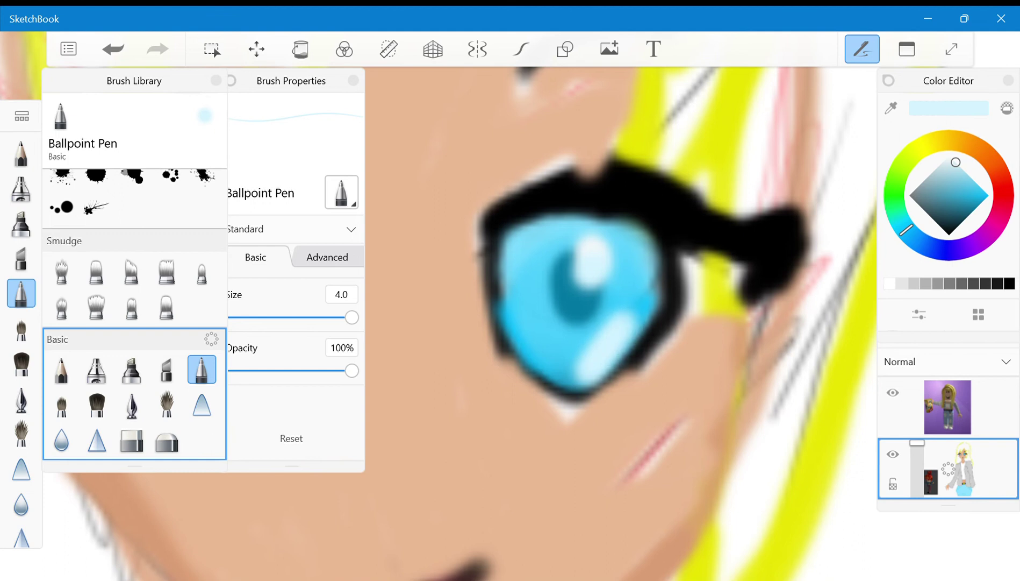
Paint the outer corners of both the blonde girl's eyes pure white with the Ballpoint Pen.
{"action": "scroll", "coordinate": [634, 376], "scroll_direction": "down", "scroll_amount": 10}
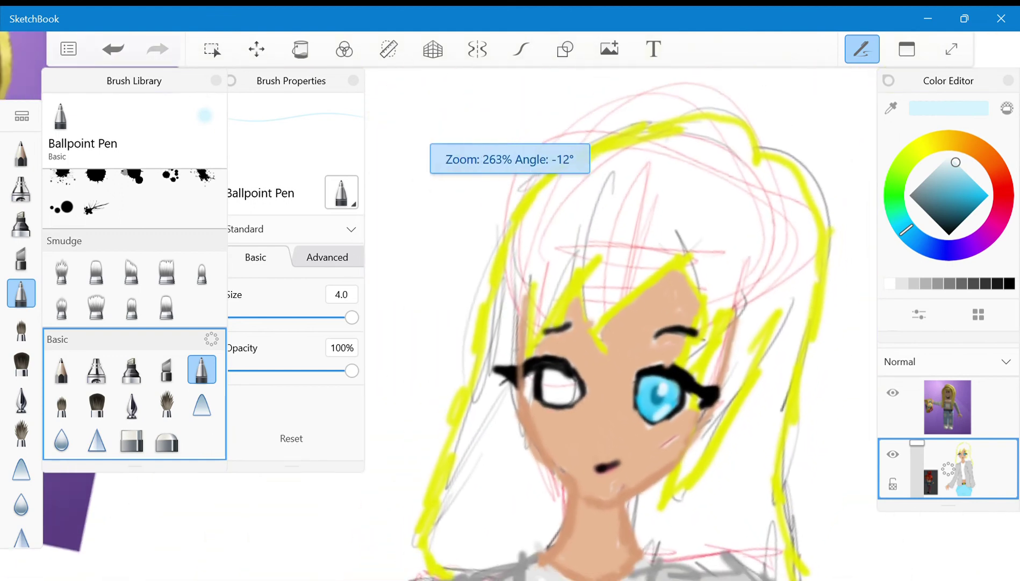
{"action": "scroll", "coordinate": [608, 382], "scroll_direction": "up", "scroll_amount": 7}
{"action": "scroll", "coordinate": [516, 408], "scroll_direction": "up", "scroll_amount": 4}
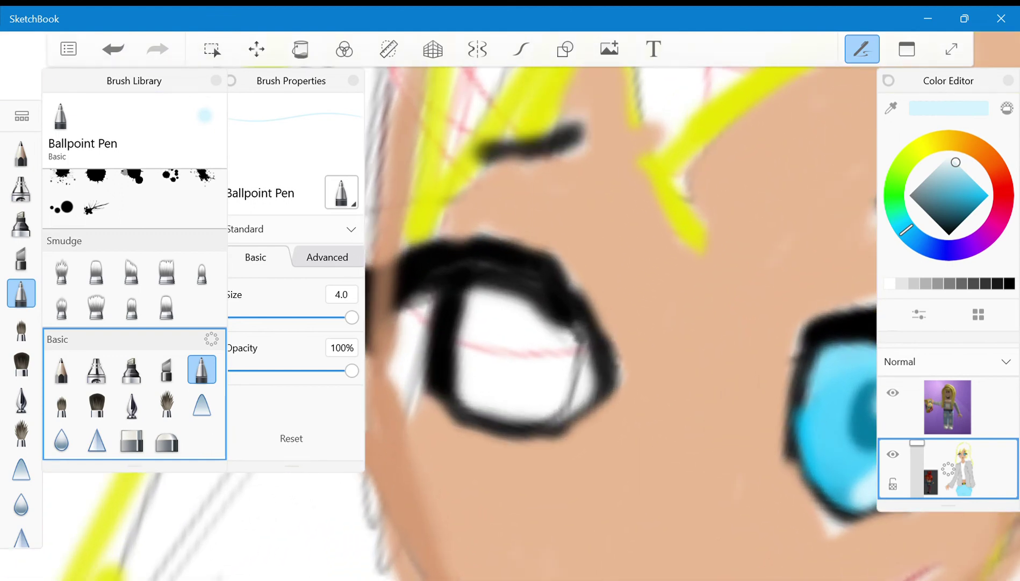
{"action": "left_click_drag", "start_coordinate": [955, 161], "coordinate": [949, 115]}
{"action": "mouse_move", "coordinate": [412, 311]}
{"action": "left_mouse_down"}
{"action": "mouse_move", "coordinate": [403, 338]}
{"action": "mouse_move", "coordinate": [418, 398]}
{"action": "mouse_move", "coordinate": [441, 411]}
{"action": "mouse_move", "coordinate": [409, 306]}
{"action": "left_mouse_up"}
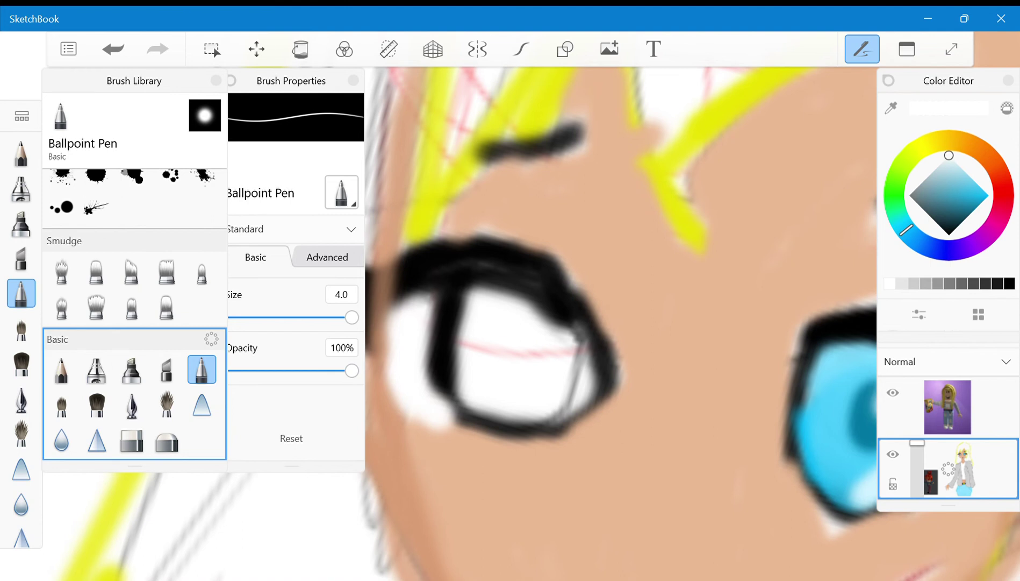
{"action": "scroll", "coordinate": [618, 323], "scroll_direction": "down", "scroll_amount": 5}
{"action": "scroll", "coordinate": [618, 323], "scroll_direction": "up", "scroll_amount": 4}
{"action": "mouse_move", "coordinate": [738, 392]}
{"action": "left_mouse_down"}
{"action": "mouse_move", "coordinate": [692, 422]}
{"action": "mouse_move", "coordinate": [702, 387]}
{"action": "mouse_move", "coordinate": [752, 360]}
{"action": "mouse_move", "coordinate": [699, 355]}
{"action": "left_mouse_up"}
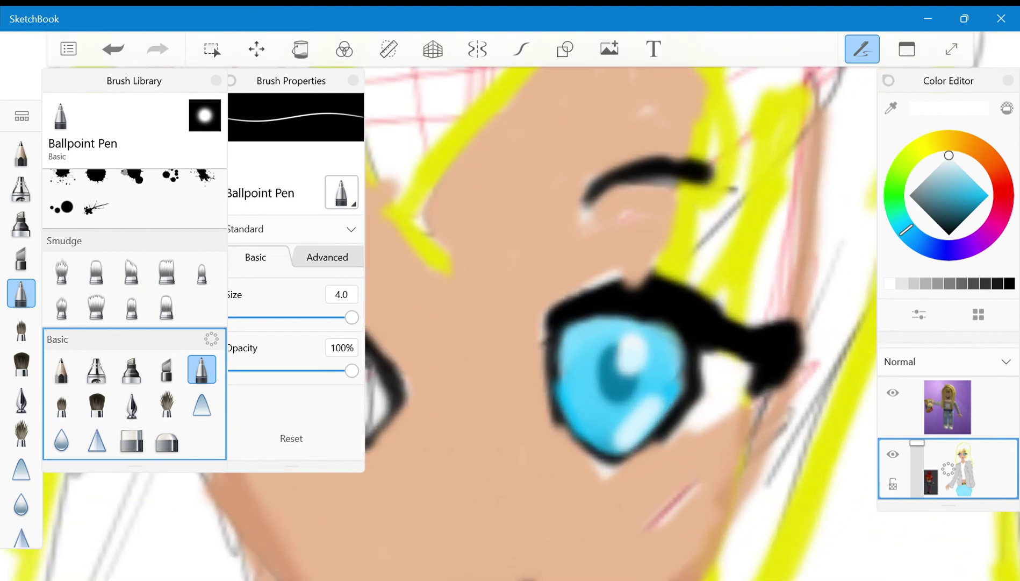
Sample the skin tone and paint over the white gap beneath the right-hand eye's outline.
{"action": "left_click", "coordinate": [574, 259]}
{"action": "left_click", "coordinate": [508, 216]}
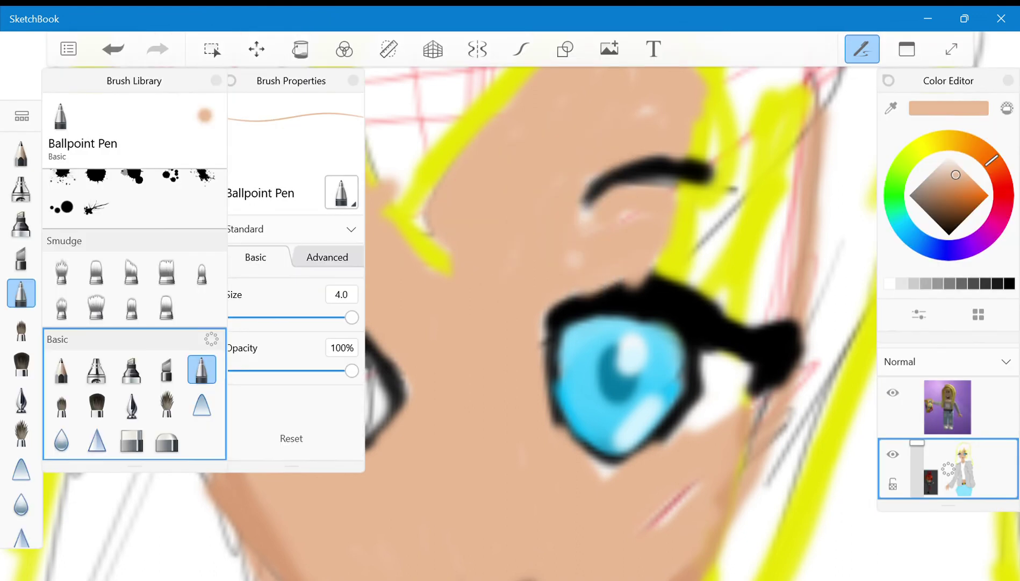
{"action": "left_click_drag", "start_coordinate": [615, 476], "coordinate": [587, 451]}
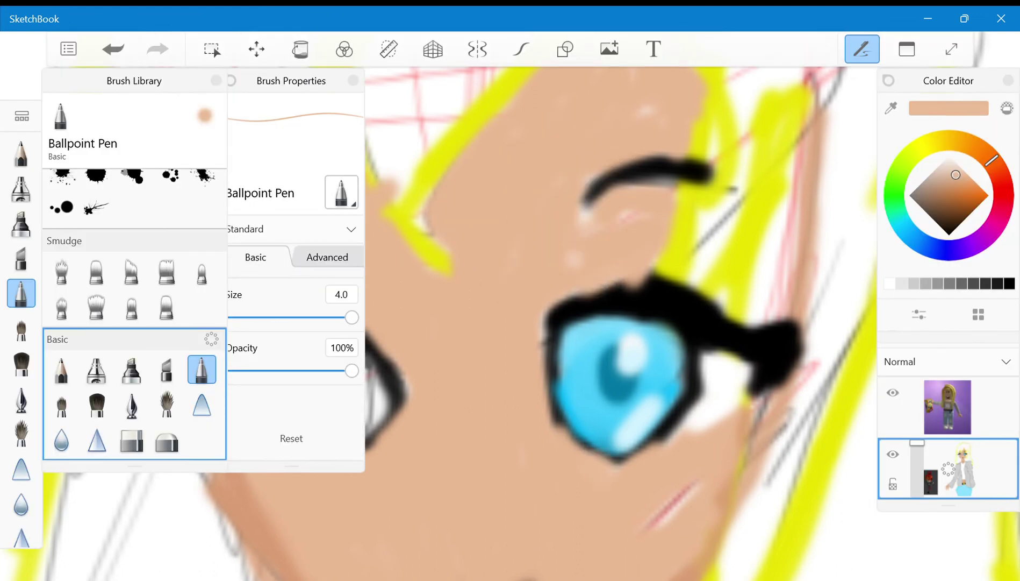
Colour the left-hand iris in graded blues, lighter toward the lashes, and blend them with the Smudge Soft Round Brush.
{"action": "scroll", "coordinate": [619, 322], "scroll_direction": "down", "scroll_amount": 5}
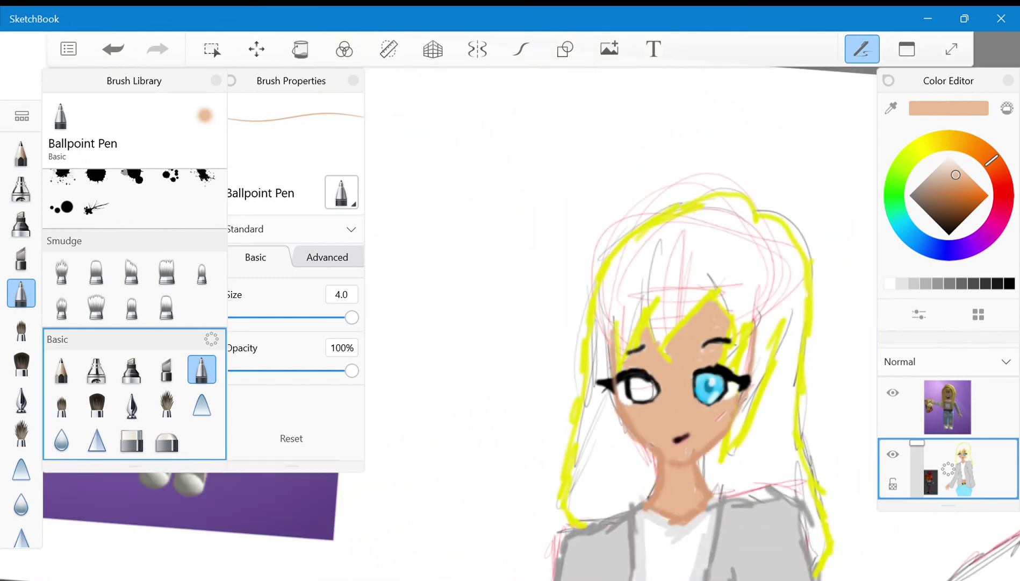
{"action": "scroll", "coordinate": [680, 403], "scroll_direction": "up", "scroll_amount": 8}
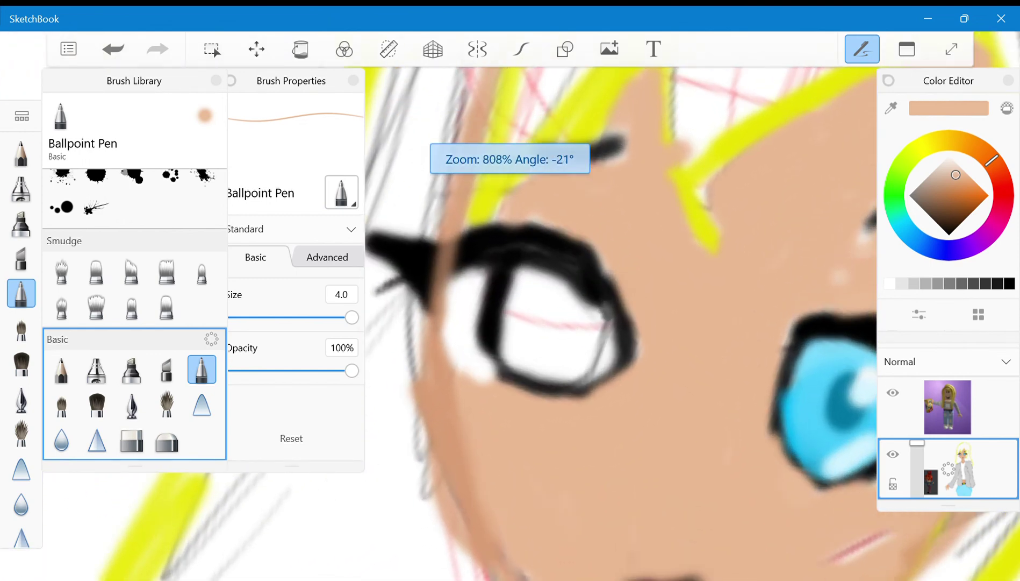
{"action": "scroll", "coordinate": [621, 323], "scroll_direction": "down", "scroll_amount": 2}
{"action": "left_click", "coordinate": [905, 227]}
{"action": "left_click_drag", "start_coordinate": [984, 198], "coordinate": [989, 195]}
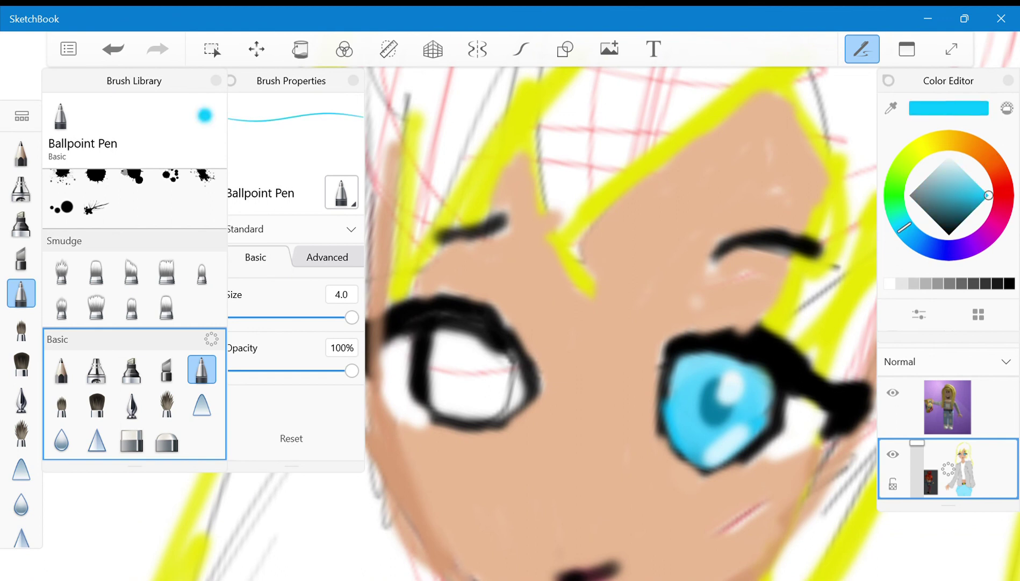
{"action": "mouse_move", "coordinate": [441, 376]}
{"action": "left_mouse_down"}
{"action": "mouse_move", "coordinate": [432, 387]}
{"action": "mouse_move", "coordinate": [446, 400]}
{"action": "mouse_move", "coordinate": [473, 408]}
{"action": "mouse_move", "coordinate": [495, 397]}
{"action": "mouse_move", "coordinate": [491, 416]}
{"action": "mouse_move", "coordinate": [466, 386]}
{"action": "mouse_move", "coordinate": [520, 398]}
{"action": "left_mouse_up"}
{"action": "left_click_drag", "start_coordinate": [980, 199], "coordinate": [983, 189]}
{"action": "mouse_move", "coordinate": [450, 359]}
{"action": "left_mouse_down"}
{"action": "mouse_move", "coordinate": [466, 372]}
{"action": "mouse_move", "coordinate": [536, 374]}
{"action": "left_mouse_up"}
{"action": "left_click_drag", "start_coordinate": [984, 189], "coordinate": [974, 180]}
{"action": "left_click_drag", "start_coordinate": [949, 116], "coordinate": [951, 117]}
{"action": "mouse_move", "coordinate": [444, 344]}
{"action": "left_mouse_down"}
{"action": "mouse_move", "coordinate": [491, 360]}
{"action": "mouse_move", "coordinate": [460, 337]}
{"action": "mouse_move", "coordinate": [513, 361]}
{"action": "left_mouse_up"}
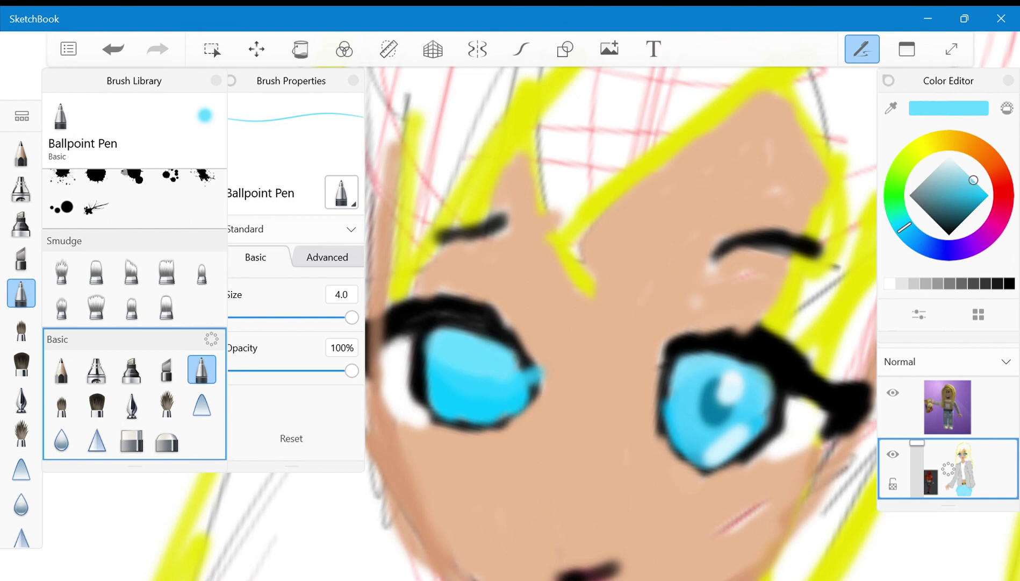
{"action": "left_click", "coordinate": [201, 271]}
{"action": "mouse_move", "coordinate": [440, 360]}
{"action": "left_mouse_down"}
{"action": "mouse_move", "coordinate": [455, 398]}
{"action": "mouse_move", "coordinate": [511, 390]}
{"action": "mouse_move", "coordinate": [487, 344]}
{"action": "left_mouse_up"}
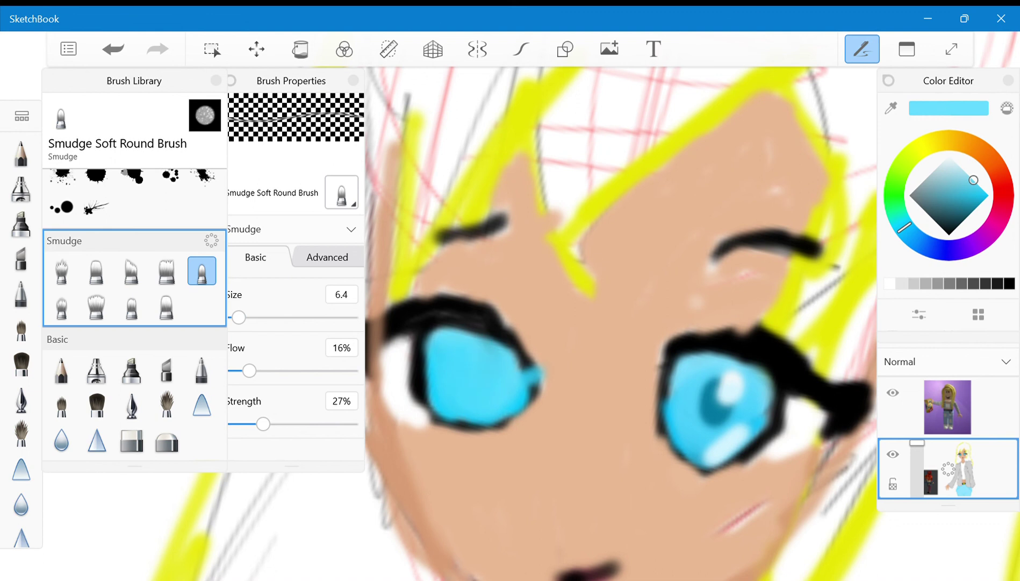
Paint a dark teal pupil in the left-hand iris with the Ballpoint Pen, adding a near-white highlight and a pale blue reflection.
{"action": "mouse_move", "coordinate": [973, 206]}
{"action": "left_mouse_down"}
{"action": "mouse_move", "coordinate": [978, 193]}
{"action": "mouse_move", "coordinate": [967, 218]}
{"action": "left_mouse_up"}
{"action": "left_click", "coordinate": [201, 369]}
{"action": "mouse_move", "coordinate": [467, 363]}
{"action": "left_mouse_down"}
{"action": "mouse_move", "coordinate": [476, 397]}
{"action": "mouse_move", "coordinate": [468, 377]}
{"action": "left_mouse_up"}
{"action": "left_click_drag", "start_coordinate": [966, 217], "coordinate": [949, 155]}
{"action": "mouse_move", "coordinate": [481, 360]}
{"action": "left_mouse_down"}
{"action": "mouse_move", "coordinate": [487, 377]}
{"action": "mouse_move", "coordinate": [478, 357]}
{"action": "left_mouse_up"}
{"action": "left_click_drag", "start_coordinate": [948, 156], "coordinate": [959, 165]}
{"action": "mouse_move", "coordinate": [482, 366]}
{"action": "left_mouse_down"}
{"action": "mouse_move", "coordinate": [486, 386]}
{"action": "mouse_move", "coordinate": [514, 389]}
{"action": "left_mouse_up"}
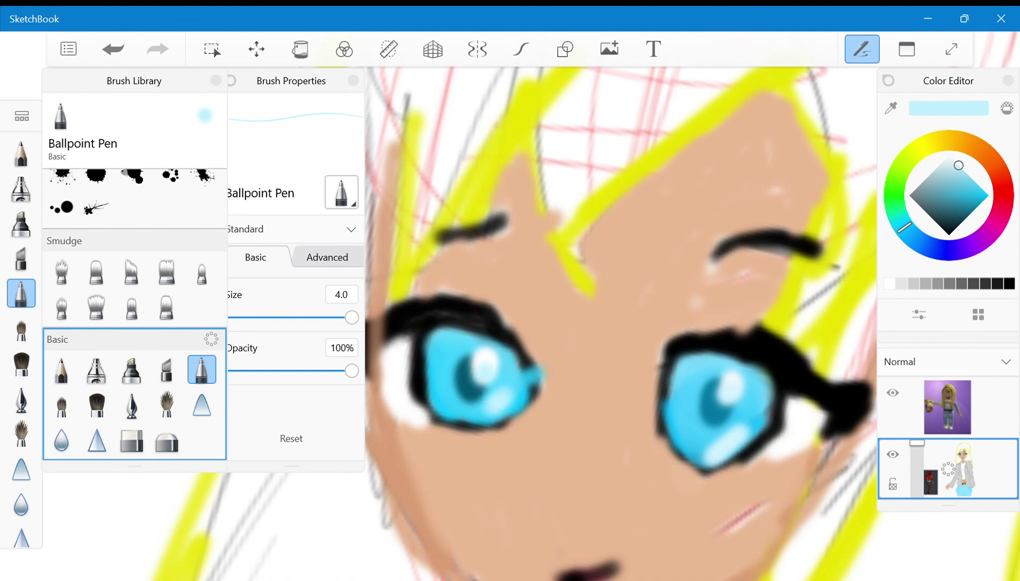
Sample the hair outline's yellow, make it fully saturated and flood-fill the blonde girl's hair with it, undoing the last fill.
{"action": "scroll", "coordinate": [802, 216], "scroll_direction": "down", "scroll_amount": 6}
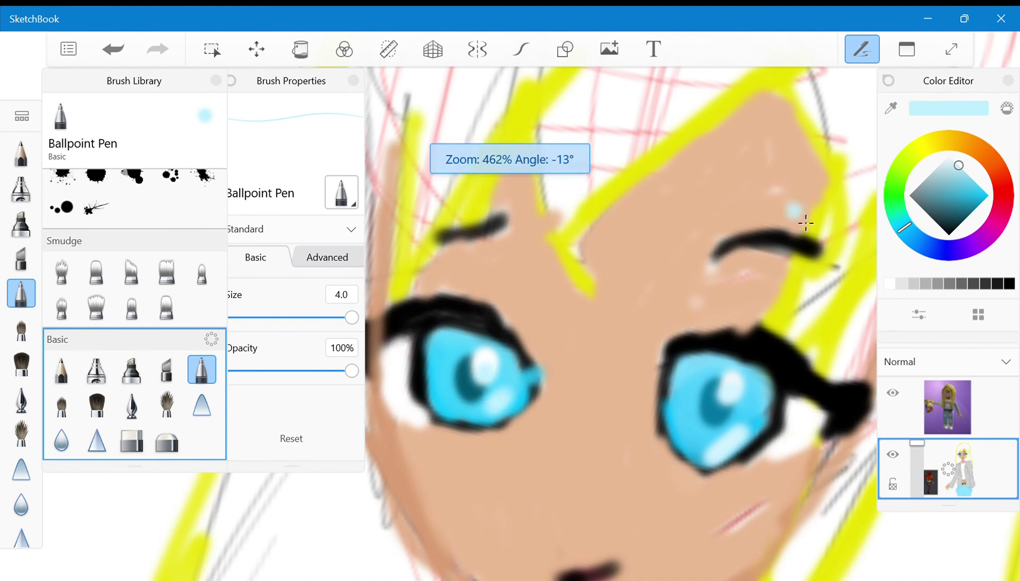
{"action": "left_click", "coordinate": [893, 109]}
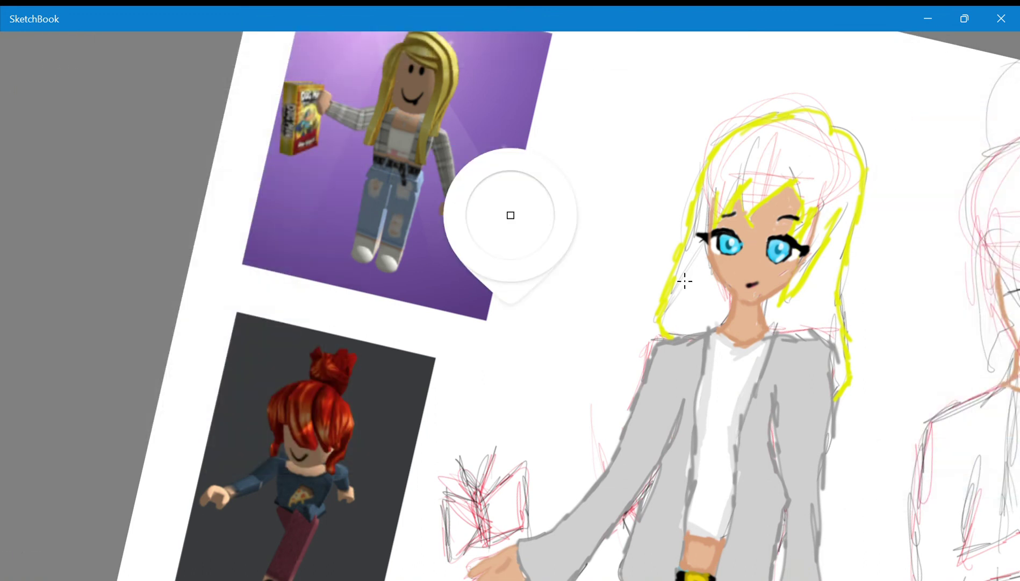
{"action": "left_click", "coordinate": [675, 315]}
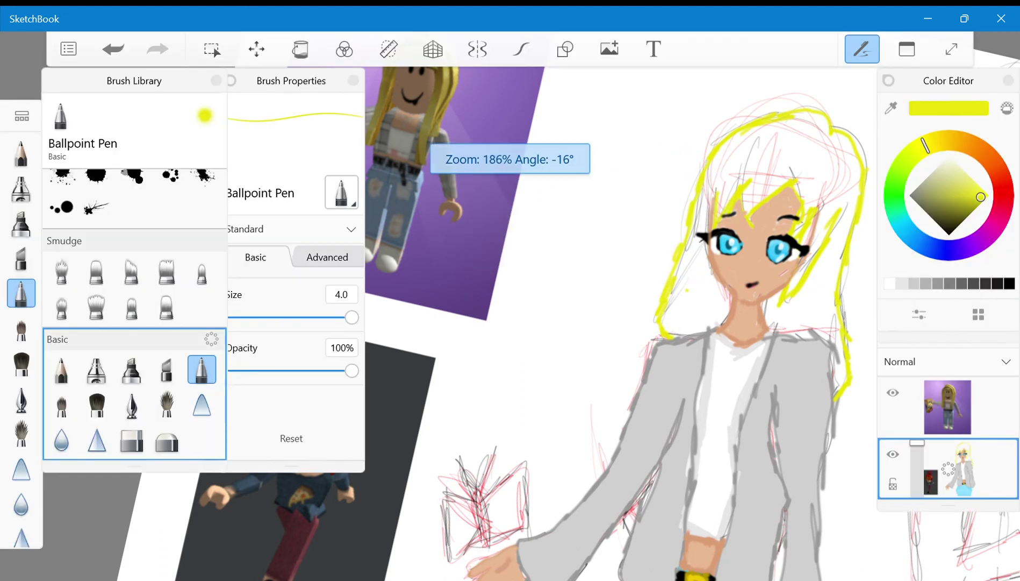
{"action": "scroll", "coordinate": [752, 242], "scroll_direction": "up", "scroll_amount": 5}
{"action": "left_click", "coordinate": [989, 195]}
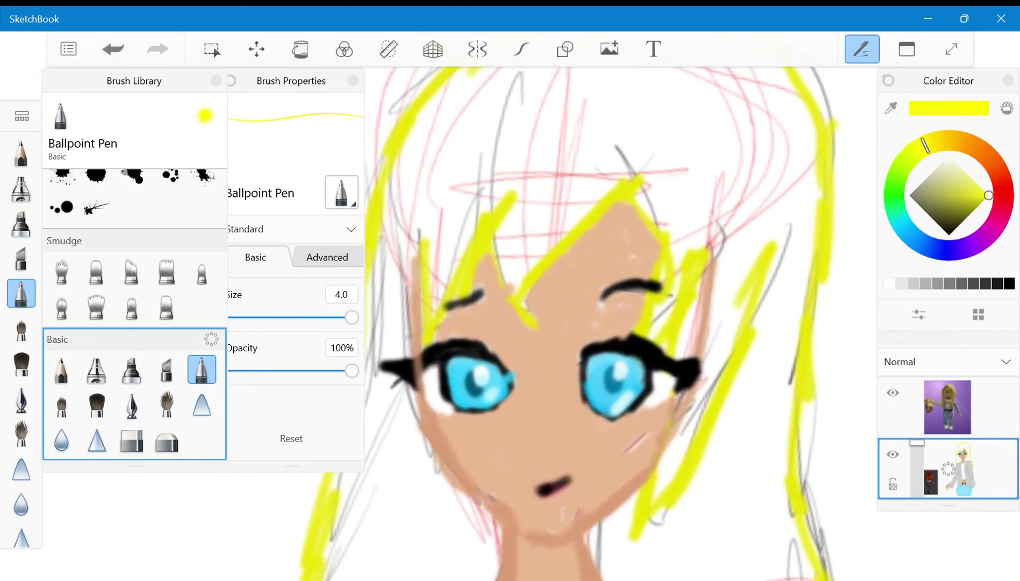
{"action": "left_click", "coordinate": [300, 49]}
{"action": "left_click", "coordinate": [607, 135]}
{"action": "left_click", "coordinate": [721, 400]}
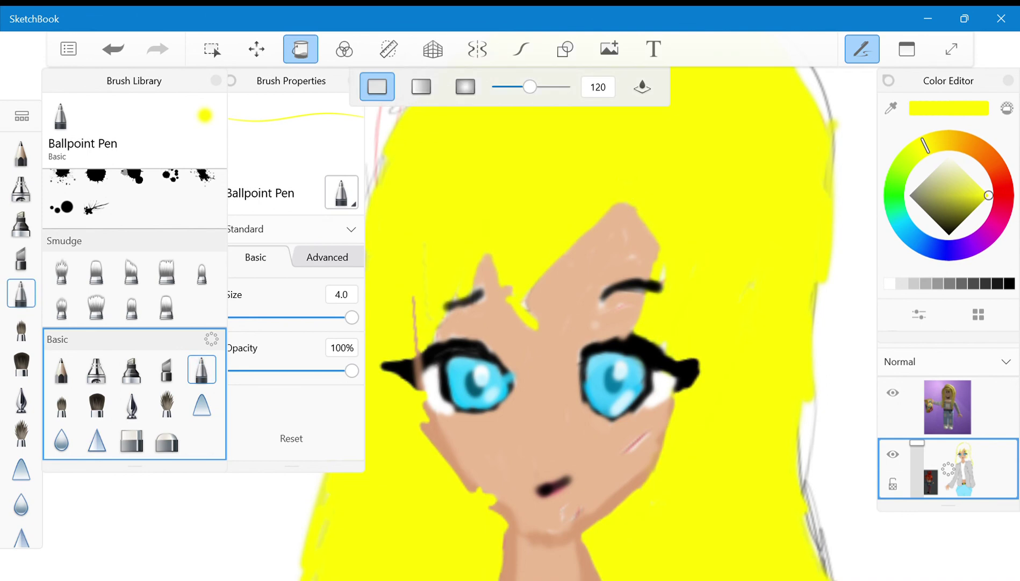
{"action": "key", "text": "ctrl+z"}
{"action": "scroll", "coordinate": [618, 323], "scroll_direction": "down", "scroll_amount": 5}
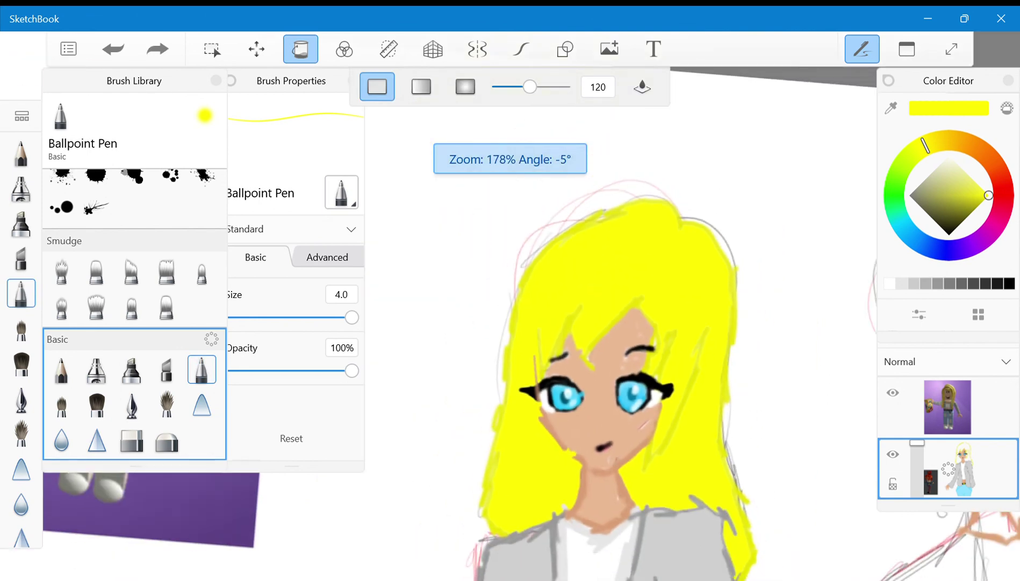
{"action": "scroll", "coordinate": [618, 322], "scroll_direction": "down", "scroll_amount": 5}
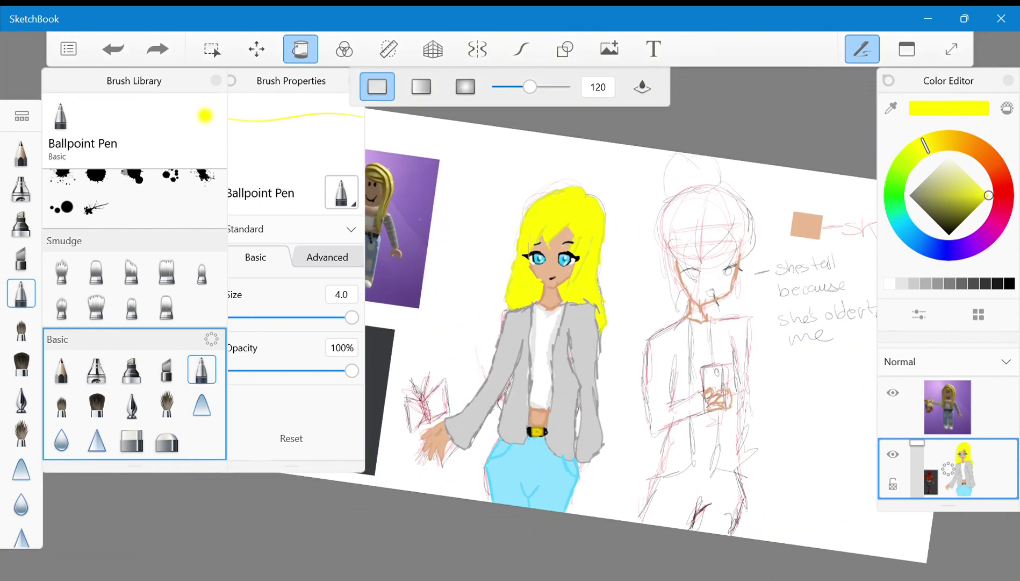
{"action": "left_click", "coordinate": [300, 49]}
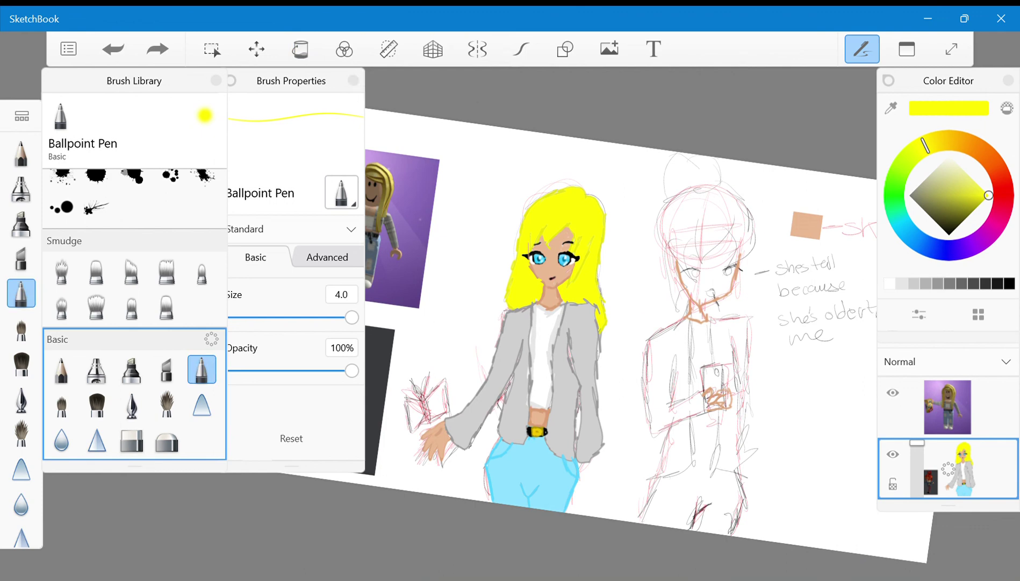